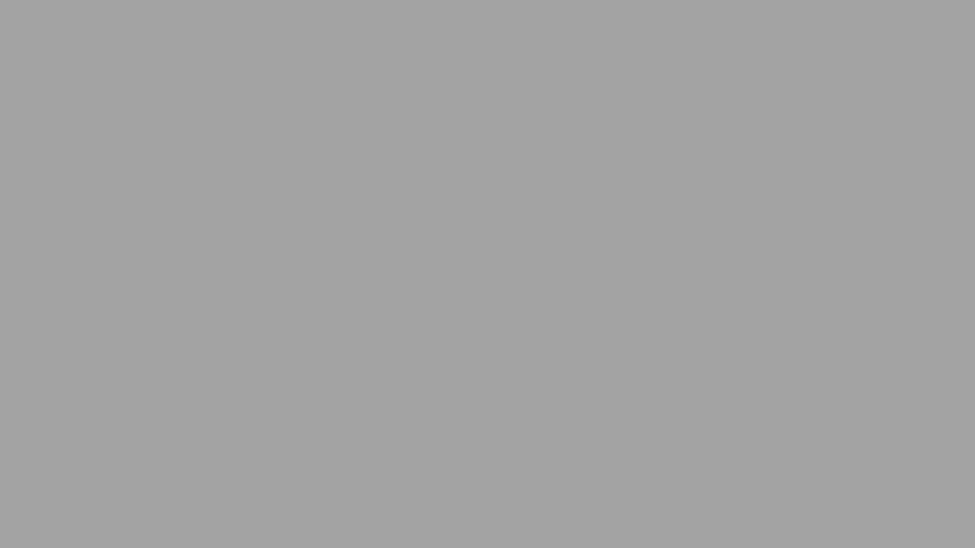
Step: Switch the empty project from the floor plan to the 3D perspective view
key(F3)
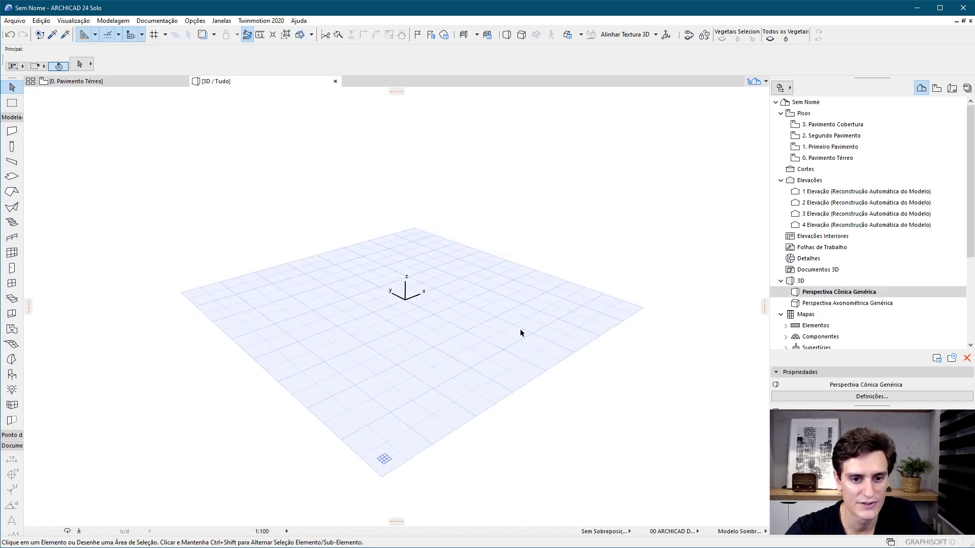
Step: Draw a polygonal Morph line from the origin: 3 m along, 2 m up, 3 m across
click(10, 360)
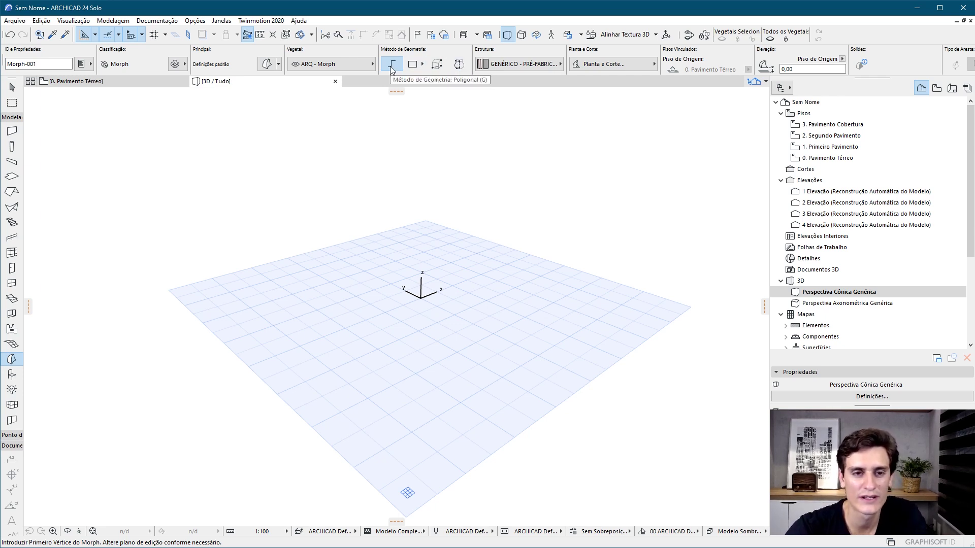
scroll(386, 279, up, 2)
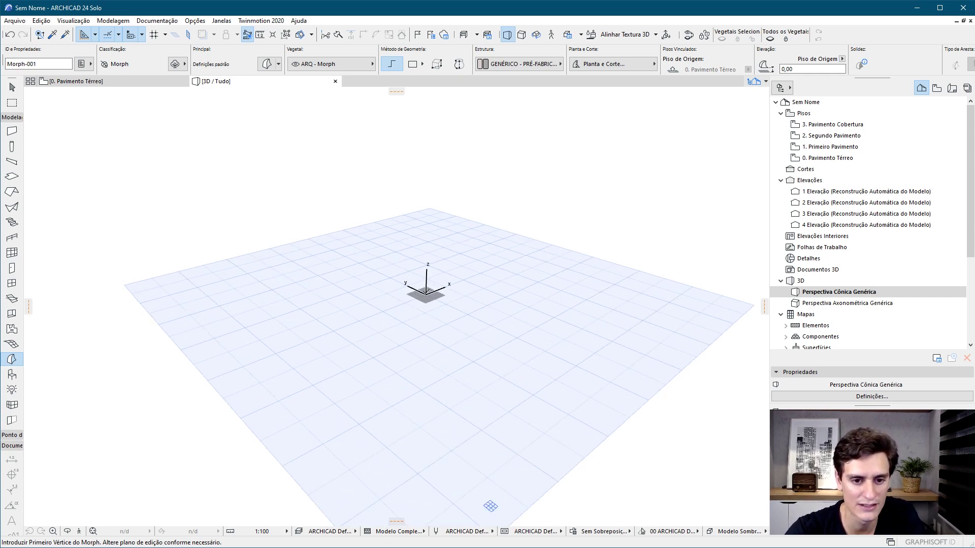
click(425, 294)
scroll(426, 293, down, 3)
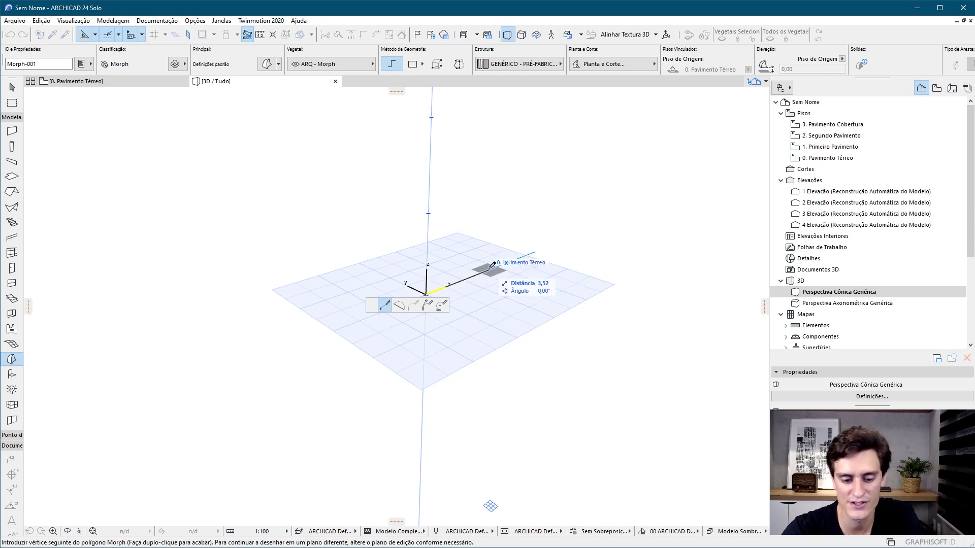
click(482, 272)
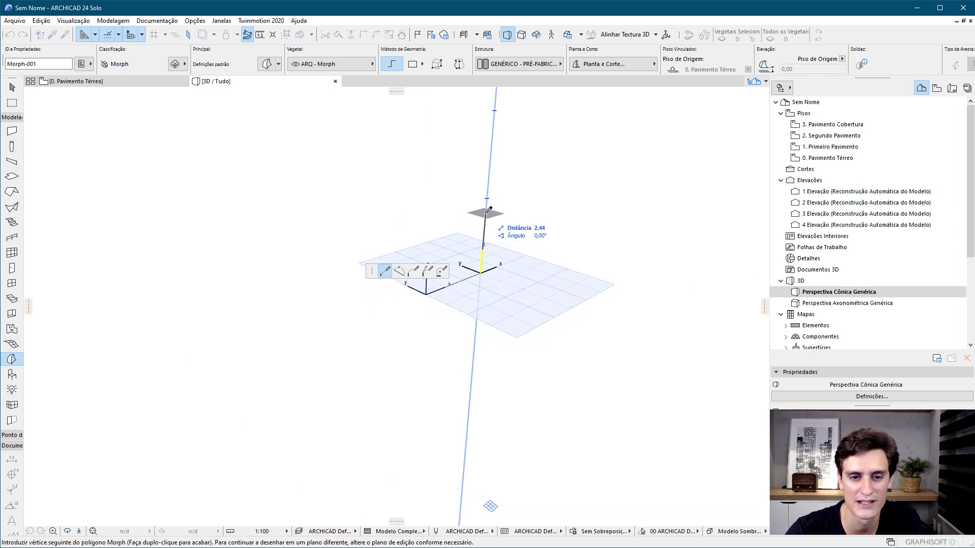
key(Return)
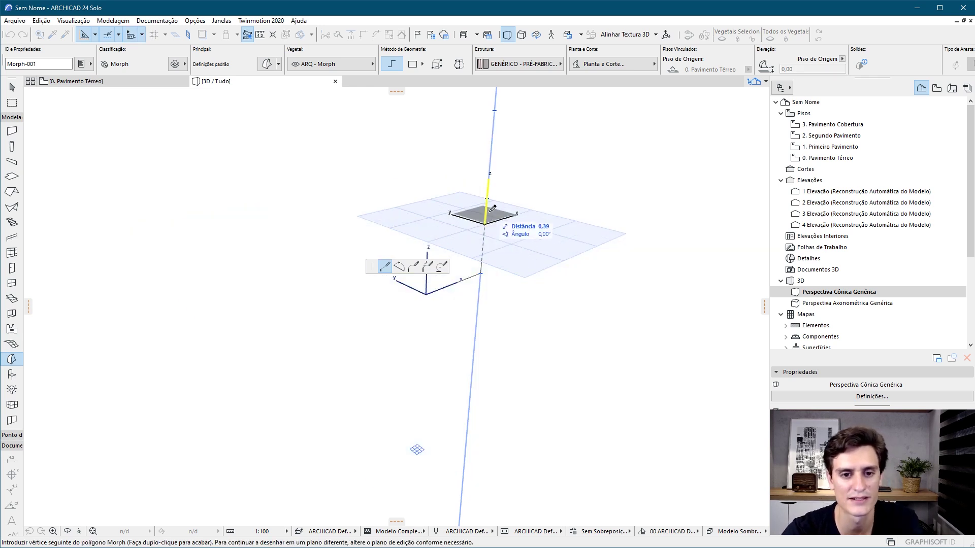
scroll(509, 209, down, 2)
scroll(497, 255, up, 3)
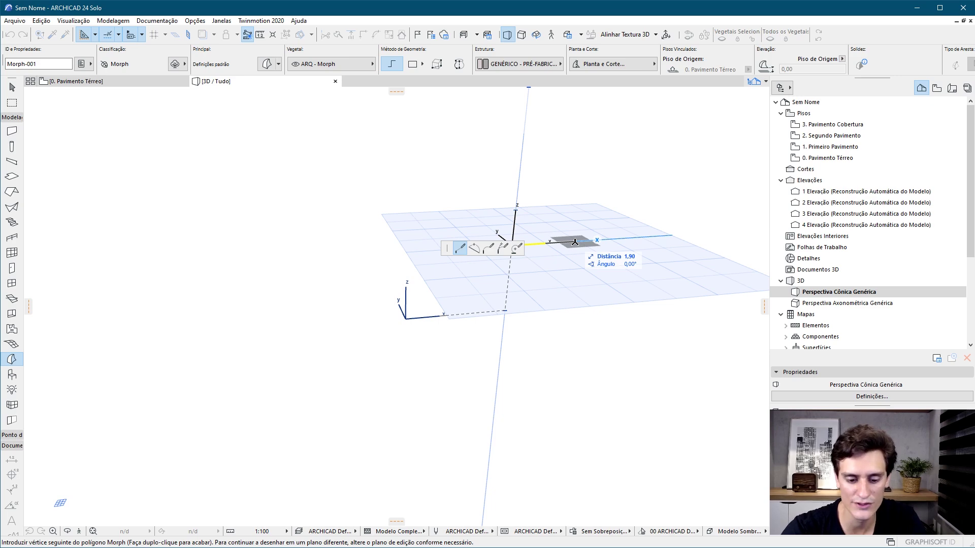
key(Return)
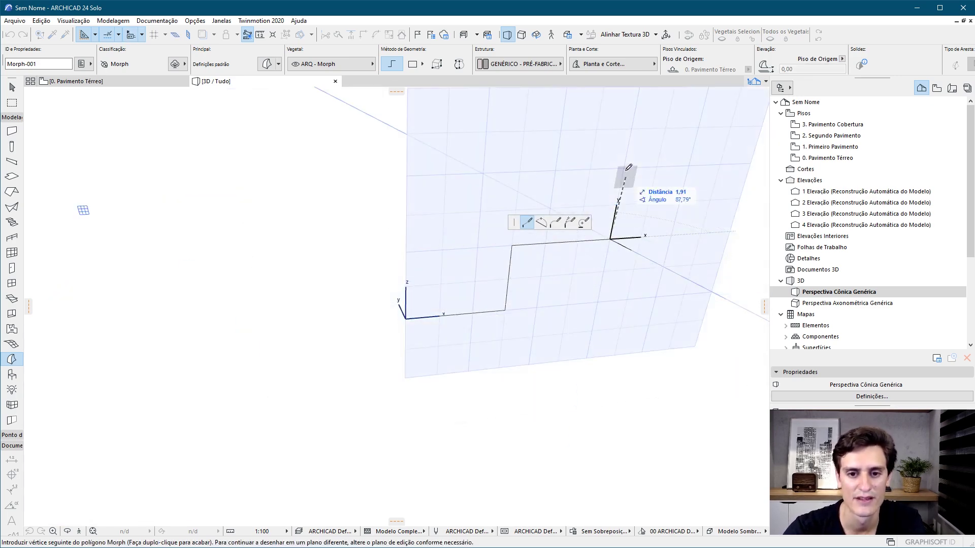
right_click(632, 183)
click(645, 301)
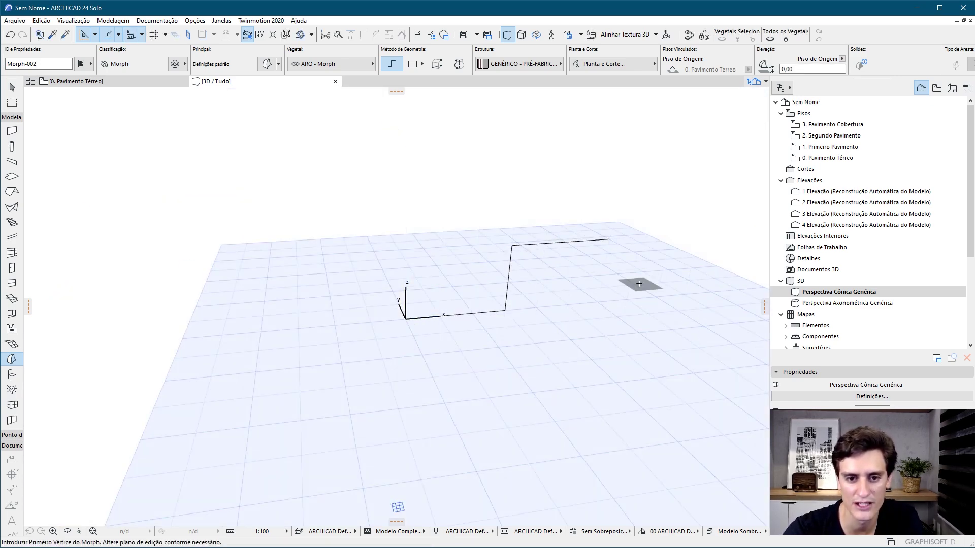
Step: Select the stepped Morph line, orbit around it to inspect, then deselect it
shift+middle_drag(471, 270, 615, 296)
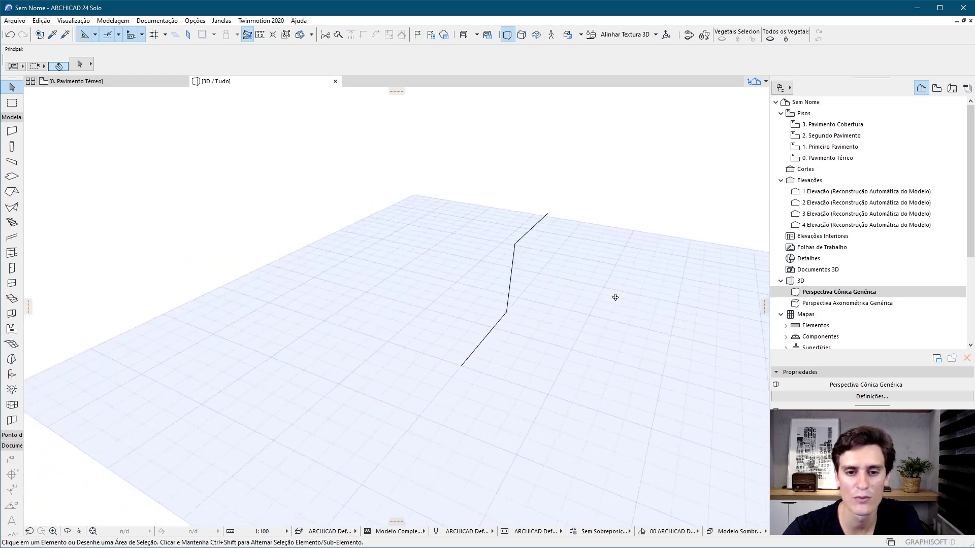
drag(409, 153, 618, 410)
shift+middle_drag(616, 246, 409, 275)
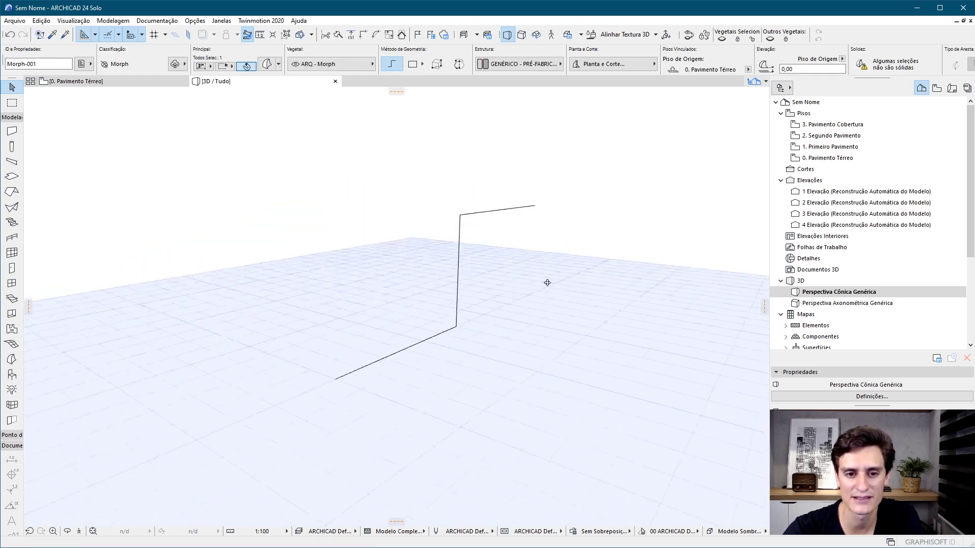
shift+middle_drag(343, 247, 492, 192)
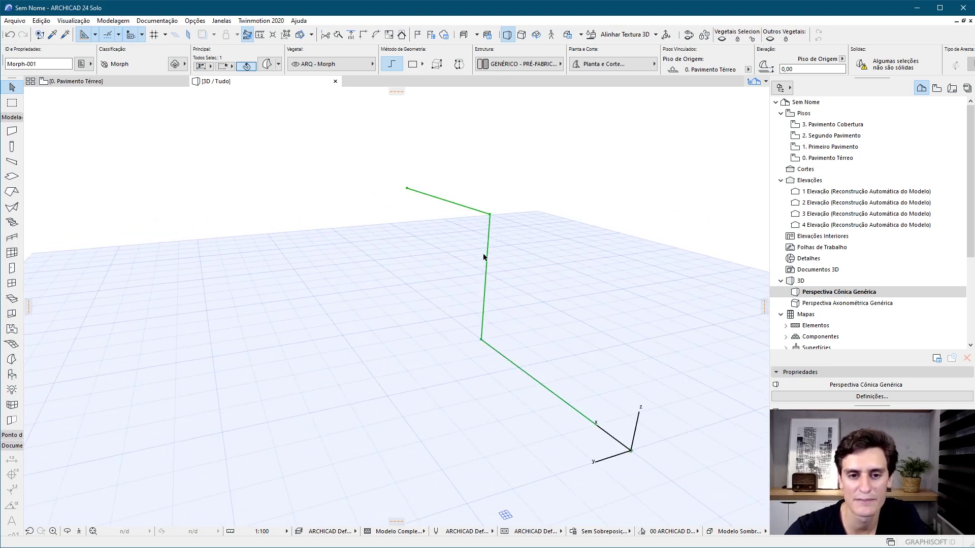
key(Escape)
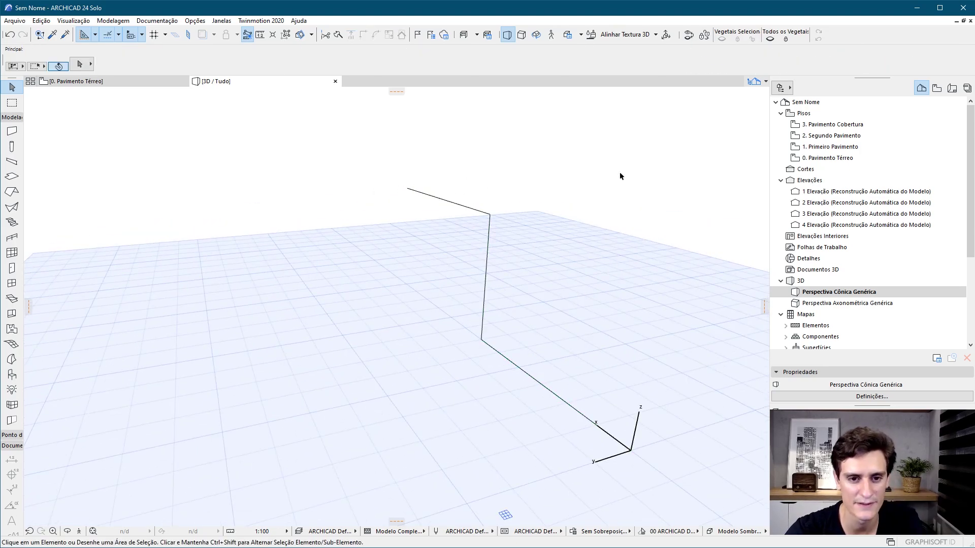
shift+middle_drag(674, 255, 82, 291)
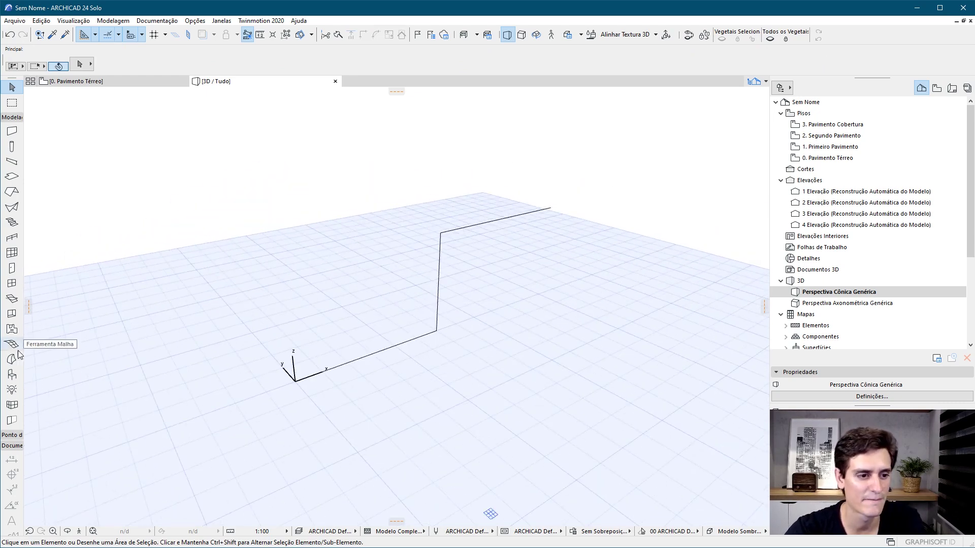
click(10, 361)
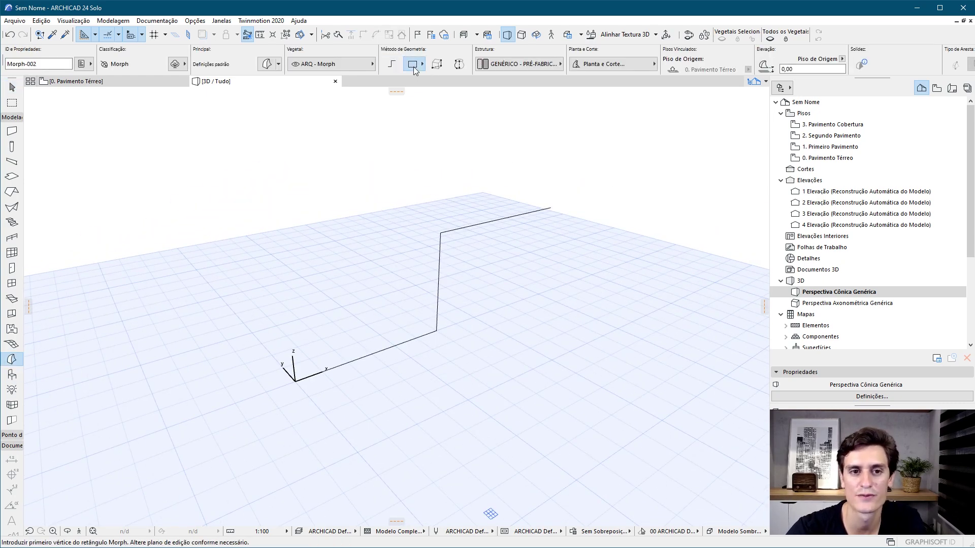
Step: Draw a flat rectangular Morph from two opposite corners beside the stepped line
click(397, 422)
click(599, 401)
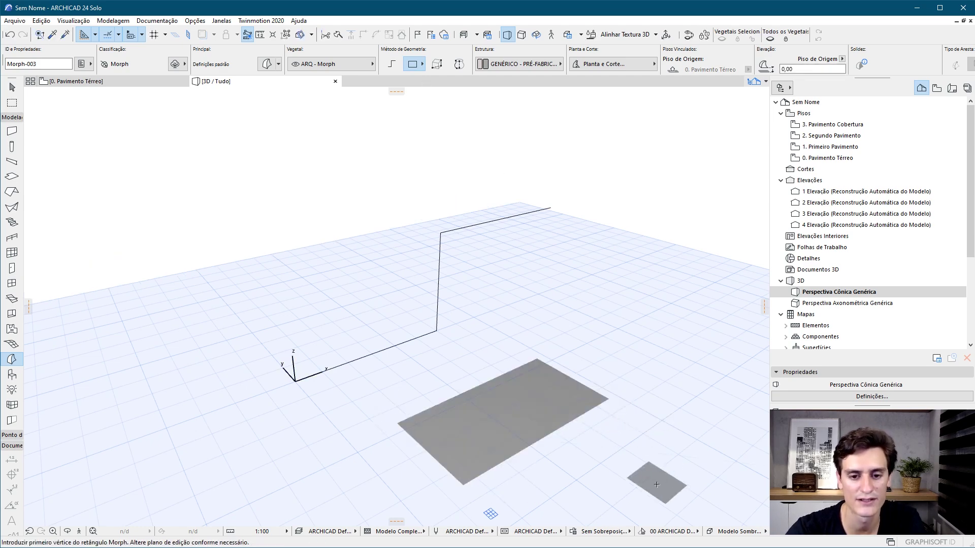
click(490, 397)
mouse_move(617, 437)
mouse_down()
mouse_move(483, 366)
mouse_move(630, 412)
mouse_up()
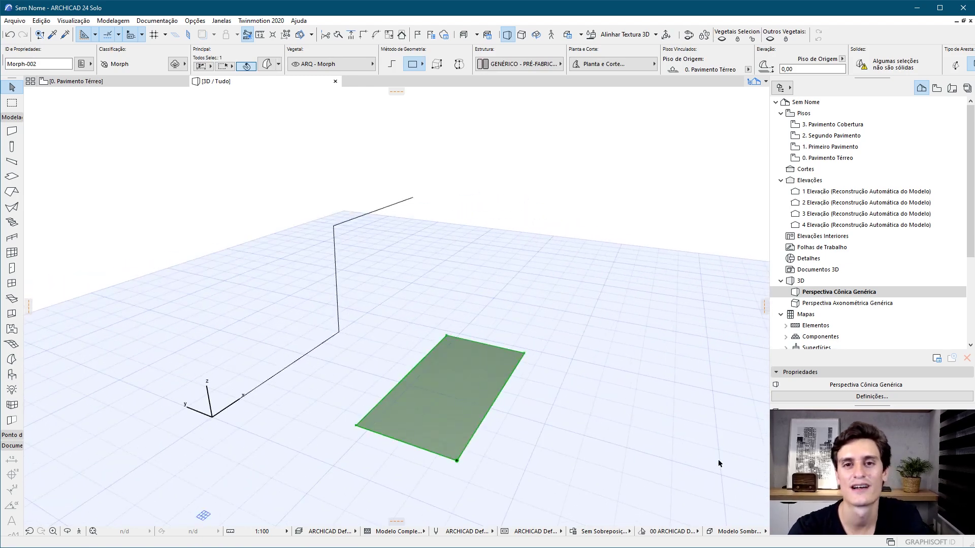
key(Escape)
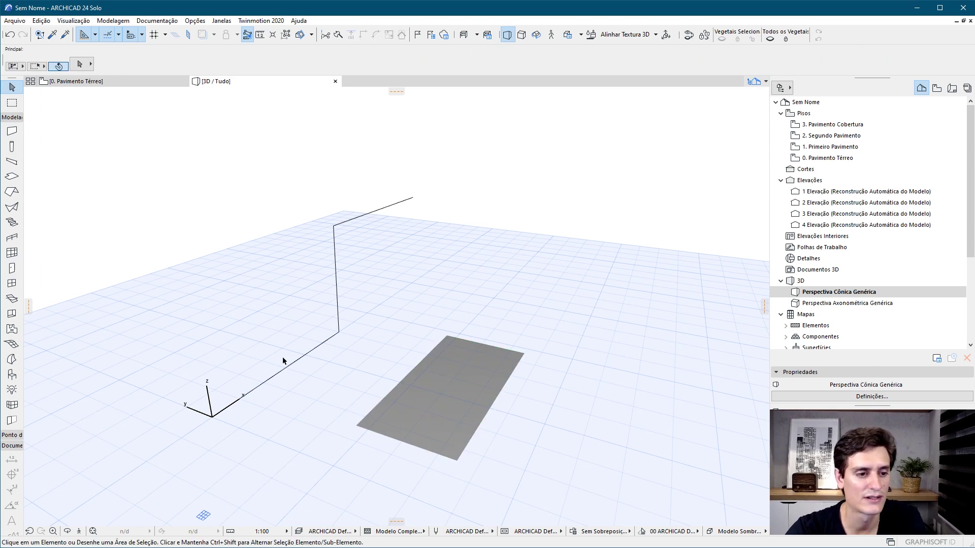
Step: Switch Morph geometry to Circle/Arc and draw a flat disc of radius 1
click(11, 362)
click(416, 65)
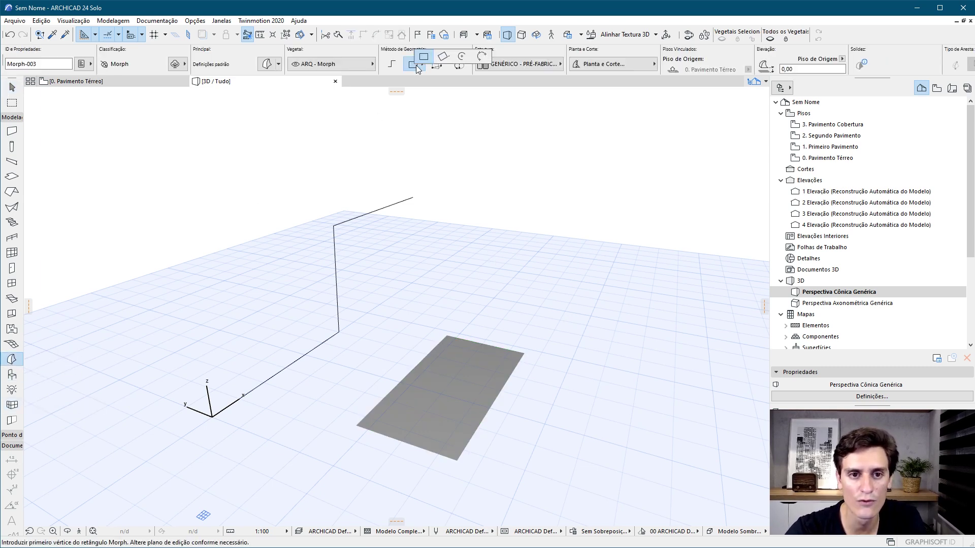
click(462, 56)
mouse_move(724, 345)
shift+middle_down()
mouse_move(631, 326)
mouse_move(451, 373)
shift+middle_up()
click(511, 319)
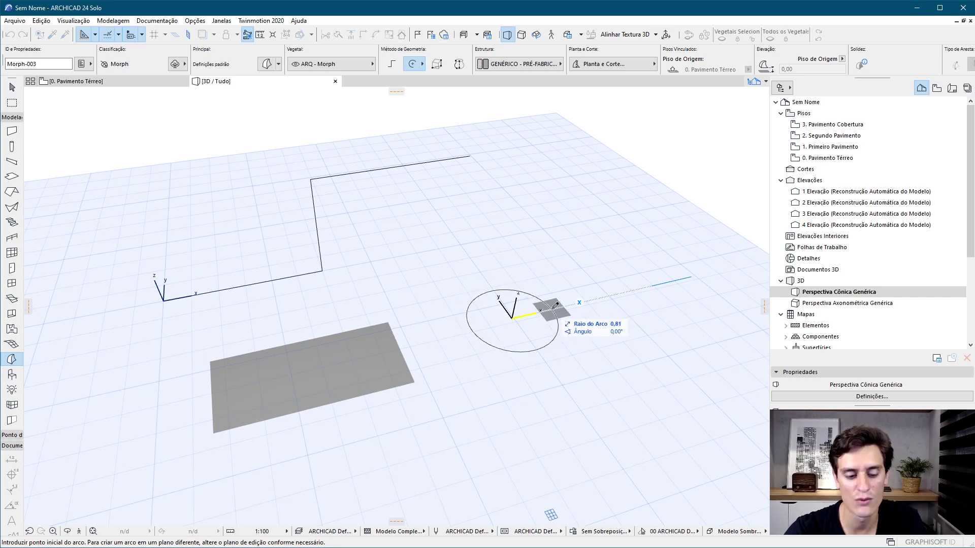
key(Return)
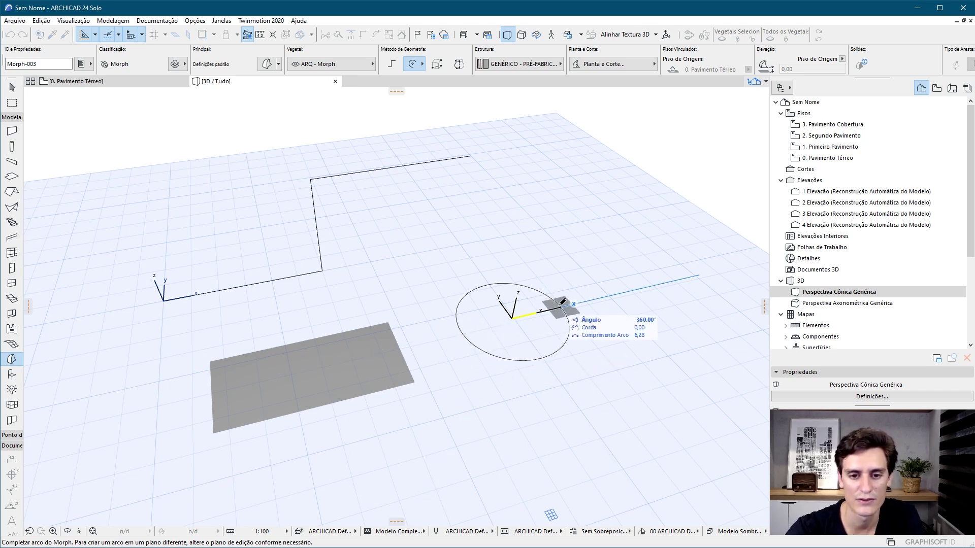
click(563, 303)
Step: Draw a second flat circular disc nearby and orbit to view both discs
scroll(518, 239, up, 3)
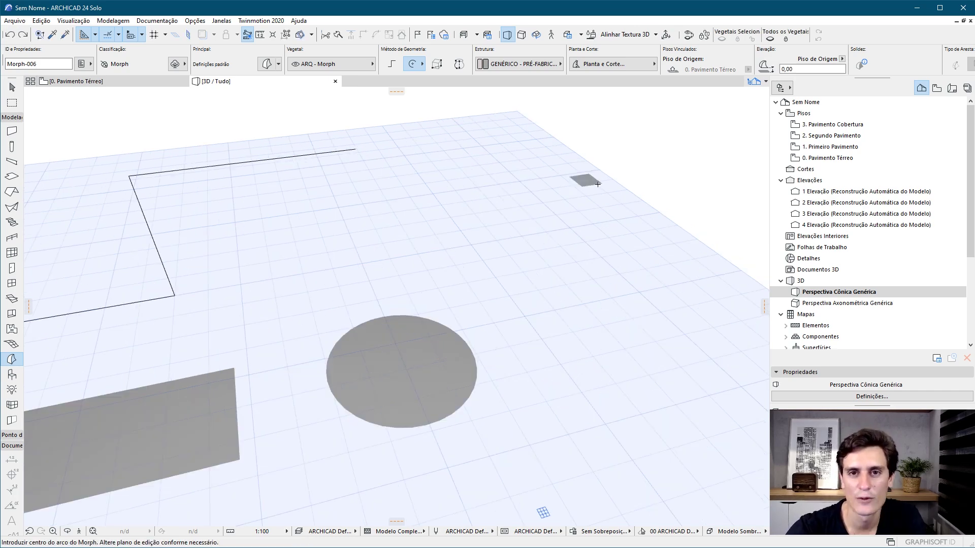
click(550, 276)
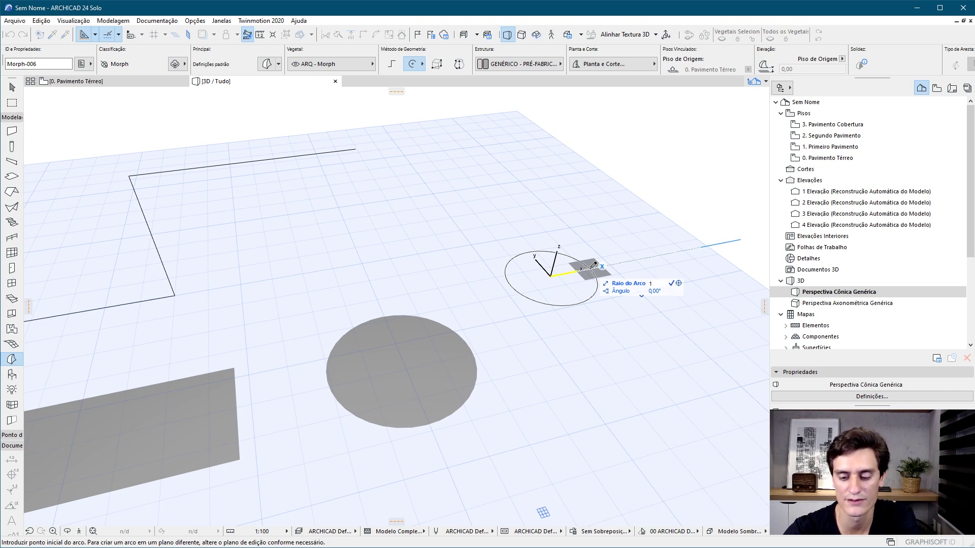
click(606, 264)
click(605, 264)
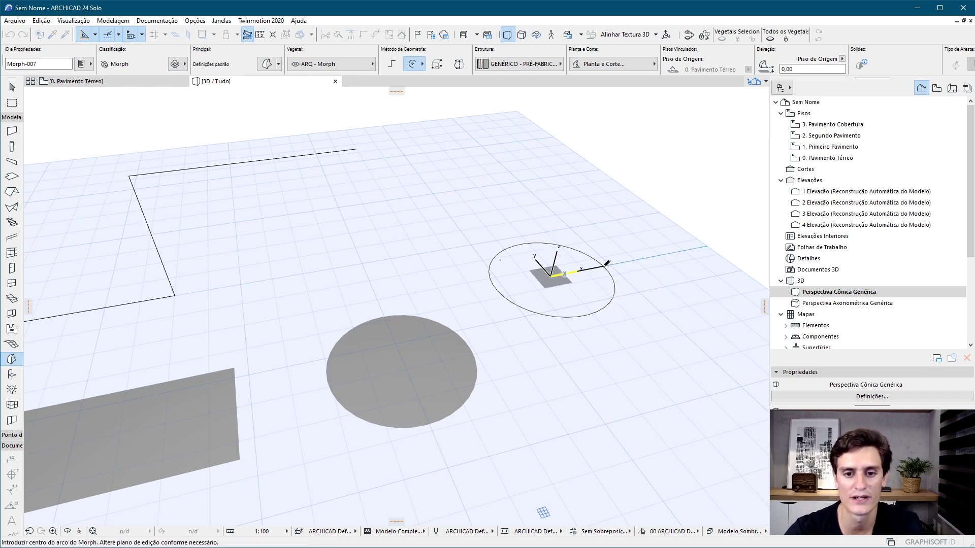
mouse_move(595, 243)
shift+middle_down()
mouse_move(508, 329)
mouse_move(257, 220)
mouse_move(500, 216)
mouse_move(638, 313)
mouse_move(305, 280)
shift+middle_up()
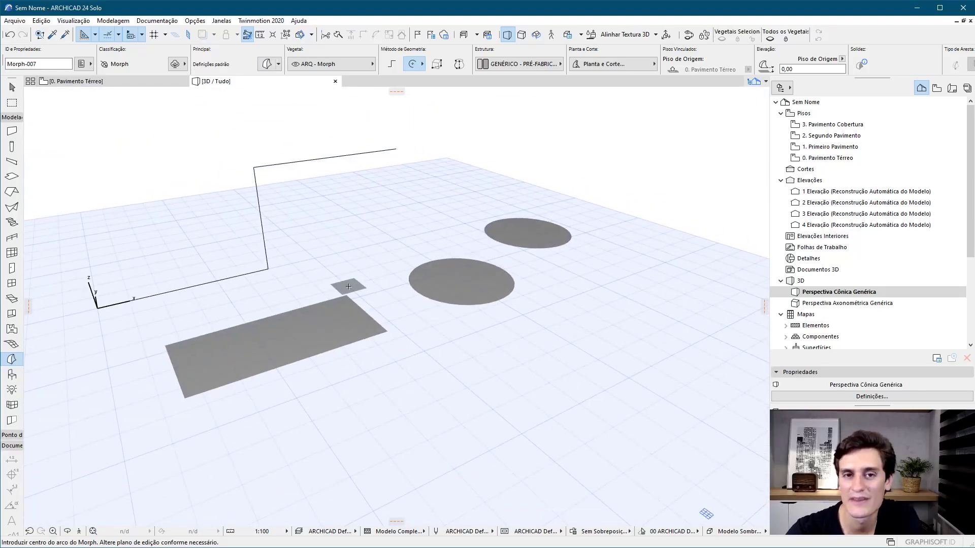
Step: Draw a Box-method Morph with a 1,00 by 1 base and extrude it into a cube
click(437, 68)
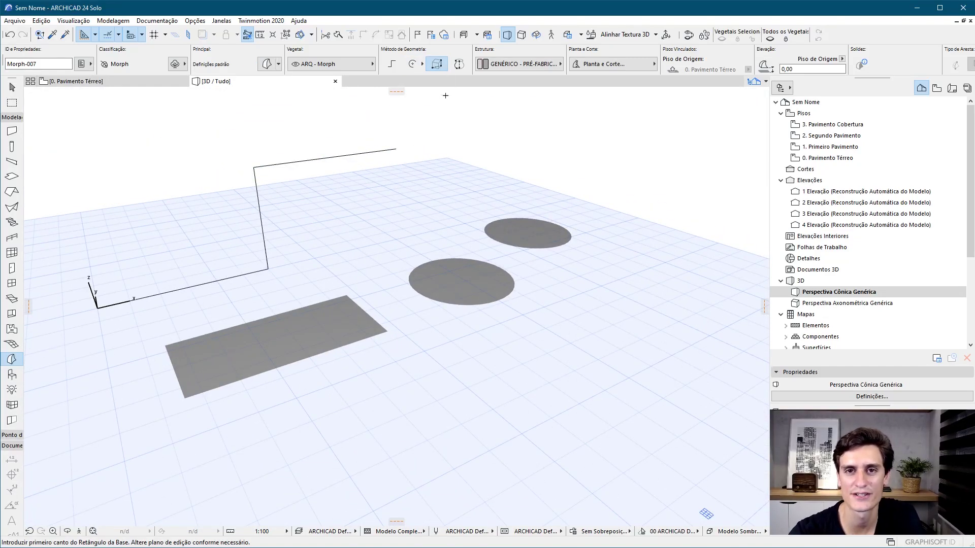
mouse_move(473, 169)
shift+middle_down()
mouse_move(490, 344)
mouse_move(409, 387)
shift+middle_up()
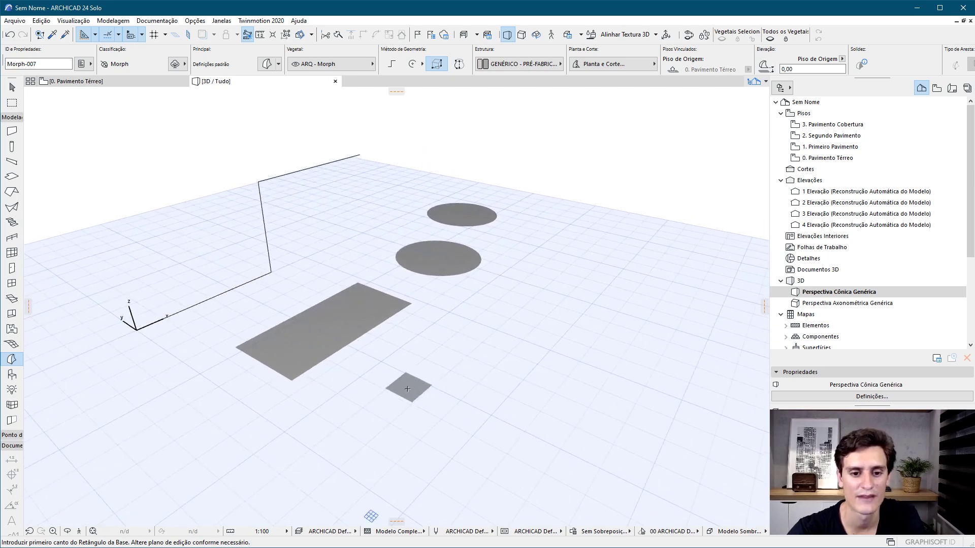
click(405, 394)
text(1)
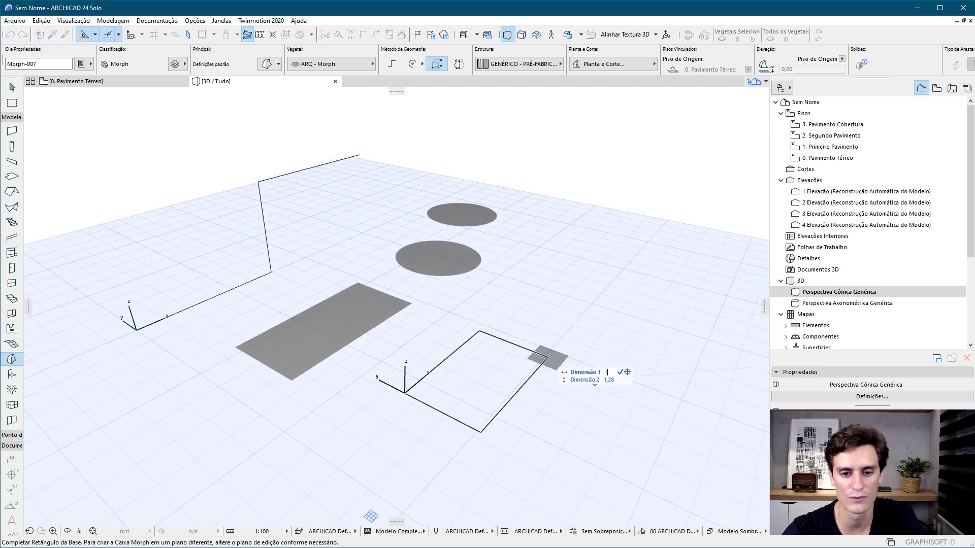
key(Tab)
text(1)
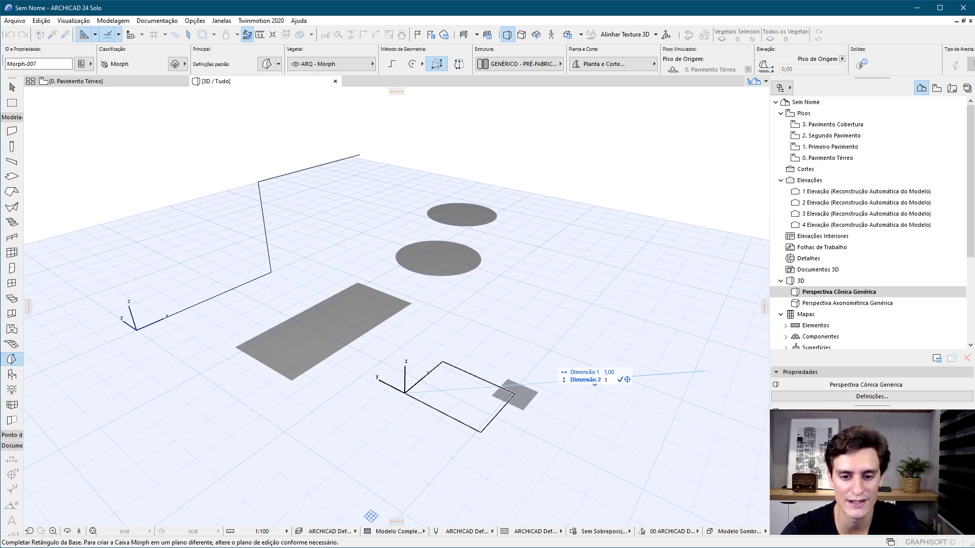
key(Return)
text(1)
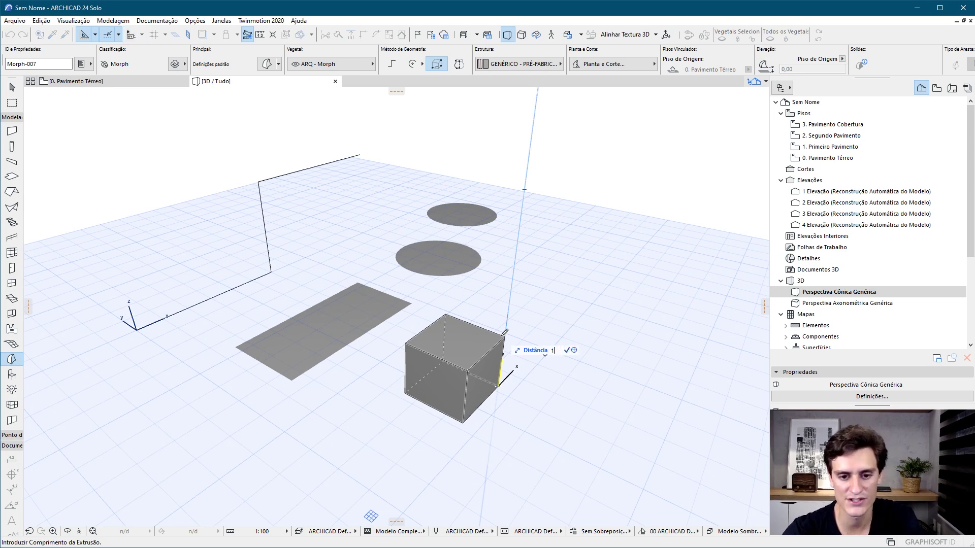
key(Return)
mouse_move(496, 326)
shift+middle_down()
mouse_move(337, 394)
mouse_move(506, 340)
mouse_move(337, 352)
mouse_move(571, 424)
shift+middle_up()
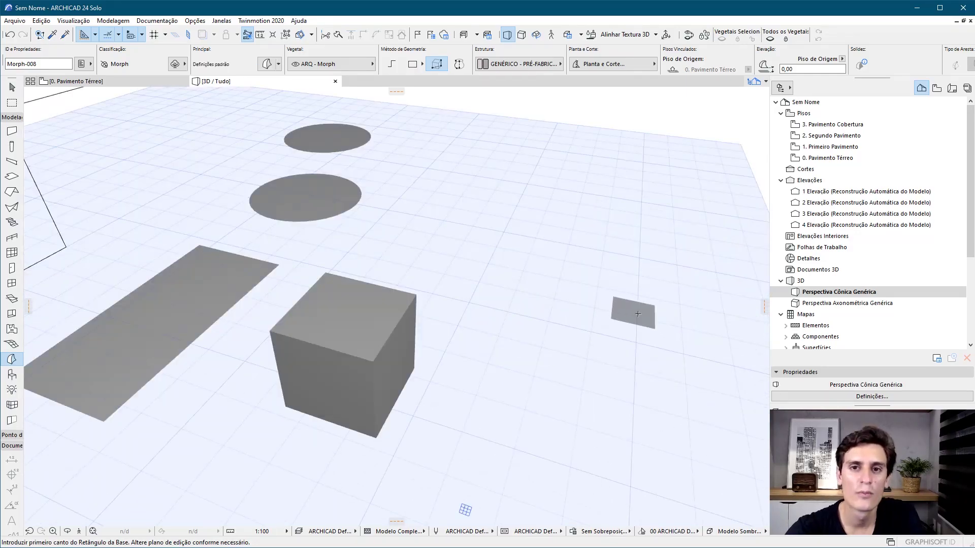
mouse_move(465, 292)
shift+middle_down()
mouse_move(487, 284)
mouse_move(446, 250)
mouse_move(455, 281)
shift+middle_up()
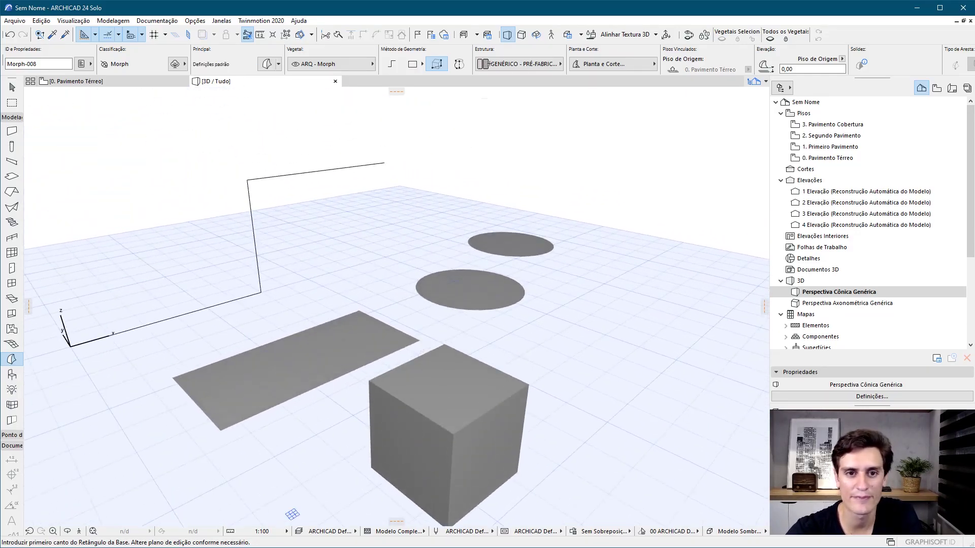
Step: Switch Morph geometry to Revolved and place the profile's first two vertices
click(458, 69)
mouse_move(363, 292)
shift+middle_down()
mouse_move(523, 327)
mouse_move(402, 297)
mouse_move(394, 413)
mouse_move(442, 248)
shift+middle_up()
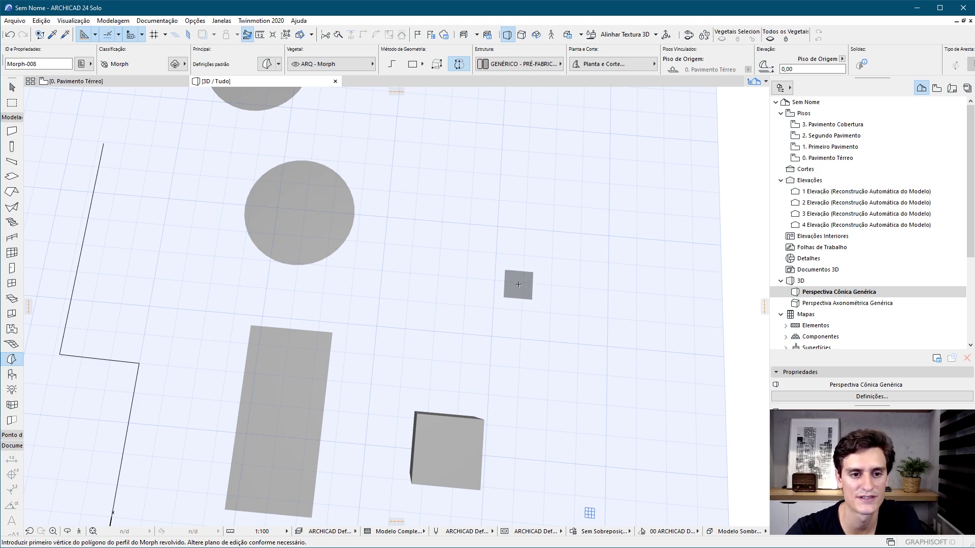
shift+middle_drag(516, 287, 537, 302)
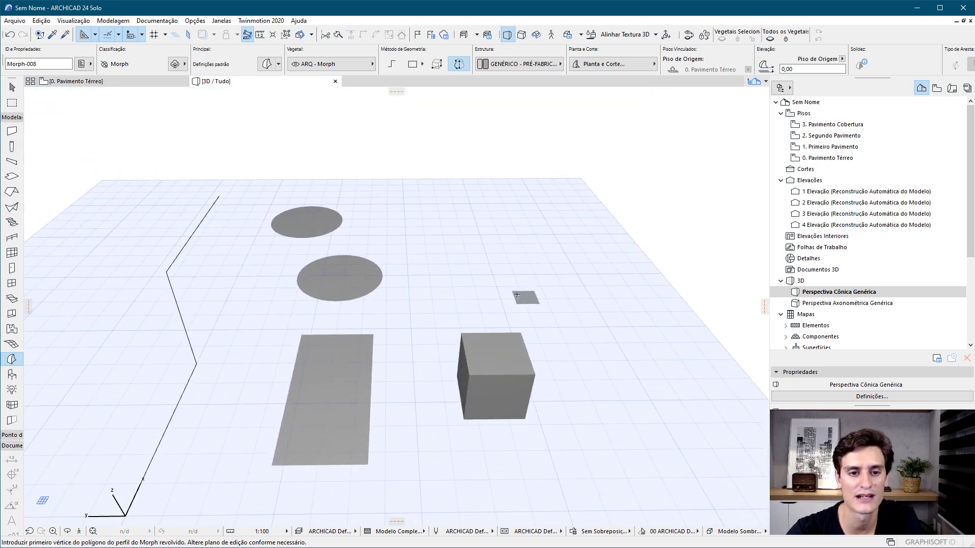
scroll(537, 301, up, 2)
scroll(508, 294, up, 2)
scroll(470, 288, up, 2)
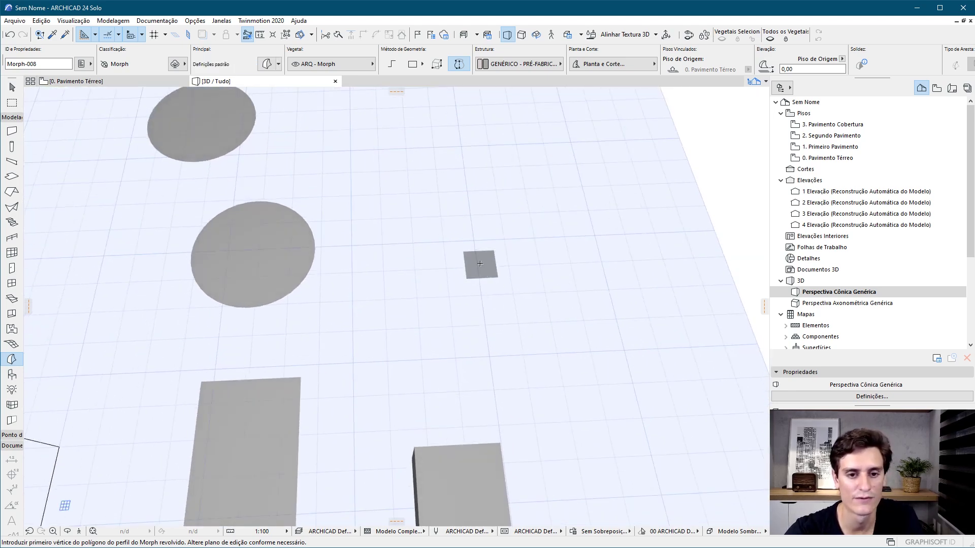
click(440, 245)
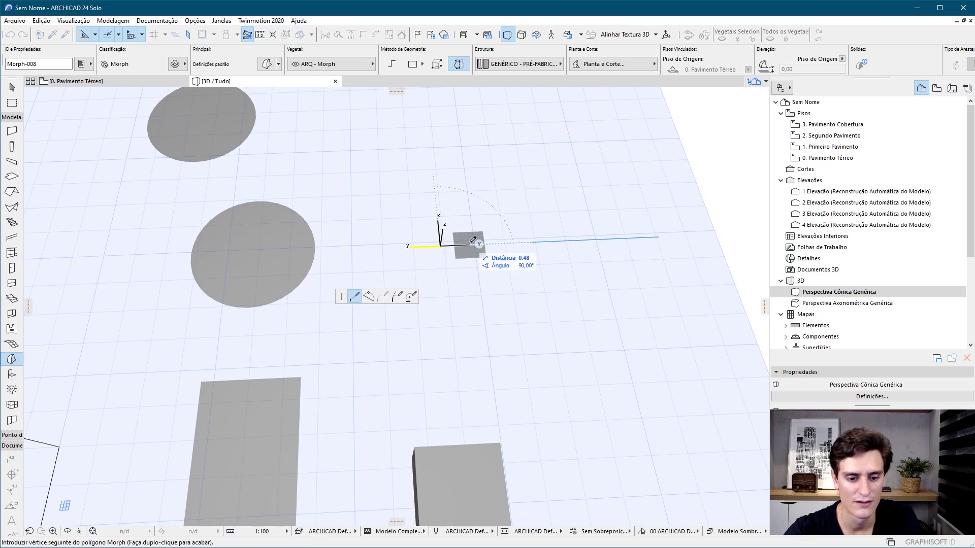
scroll(465, 242, up, 2)
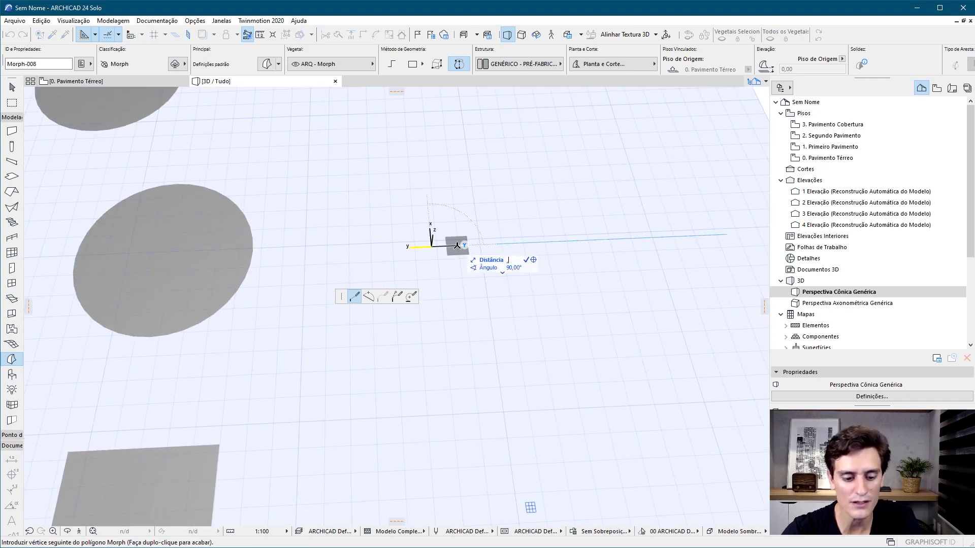
scroll(442, 245, up, 3)
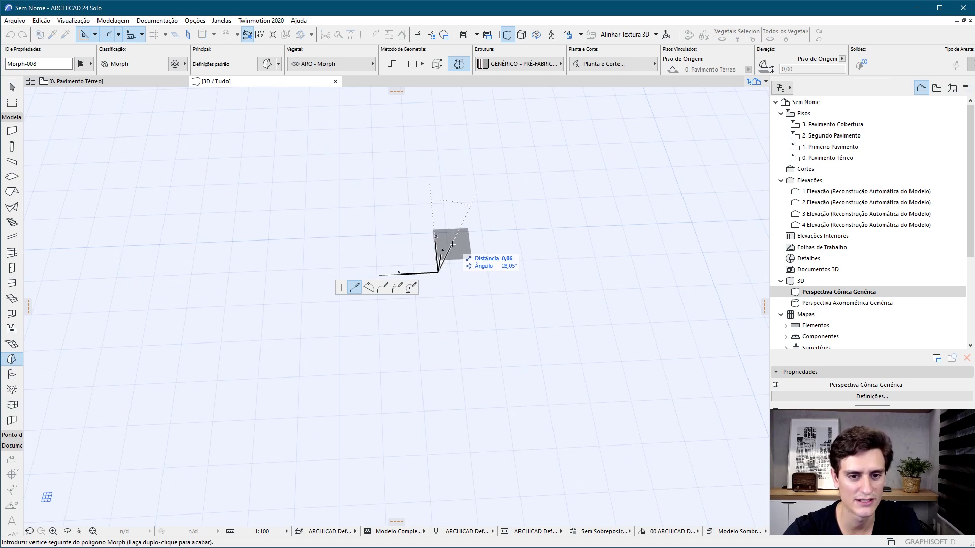
click(453, 299)
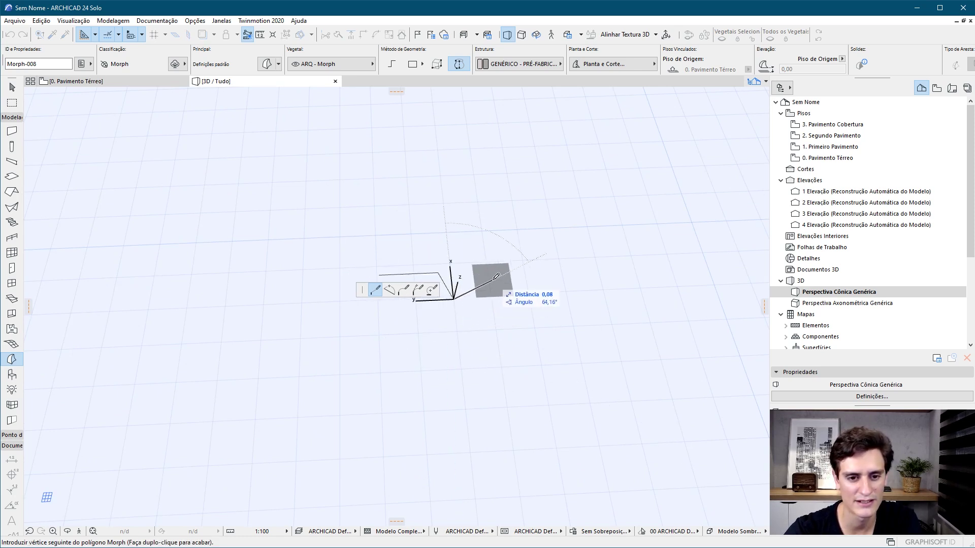
Step: Continue the profile with tangential arcs, add a straight bottom edge, and close it
click(411, 294)
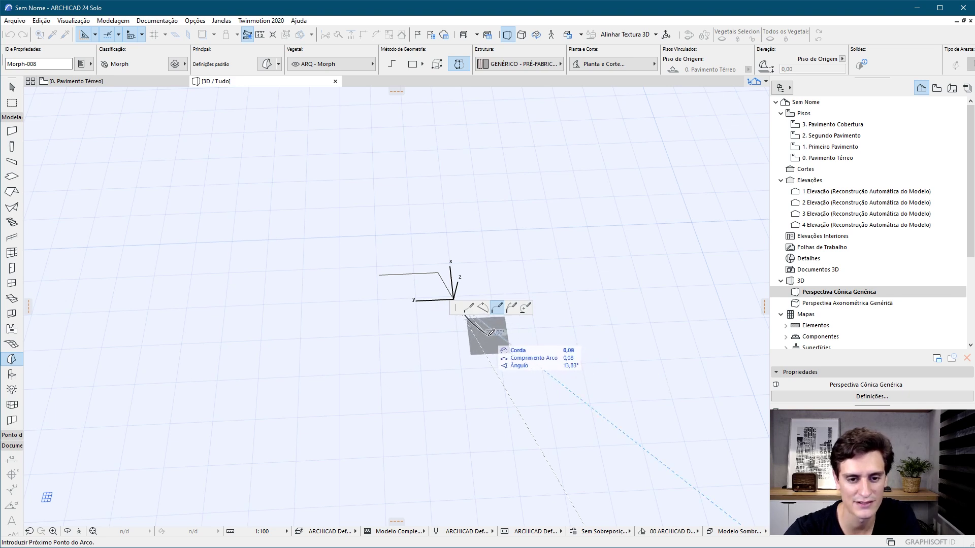
click(491, 335)
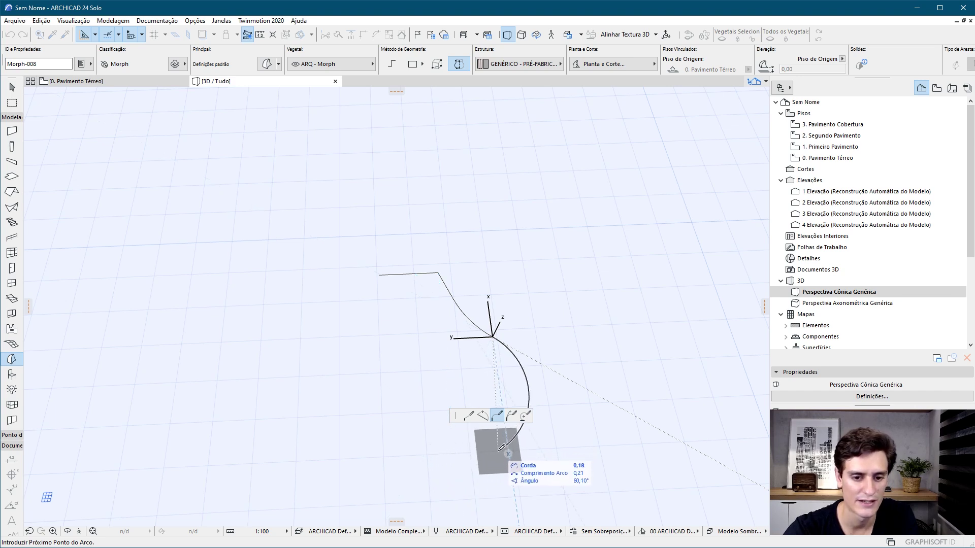
click(497, 451)
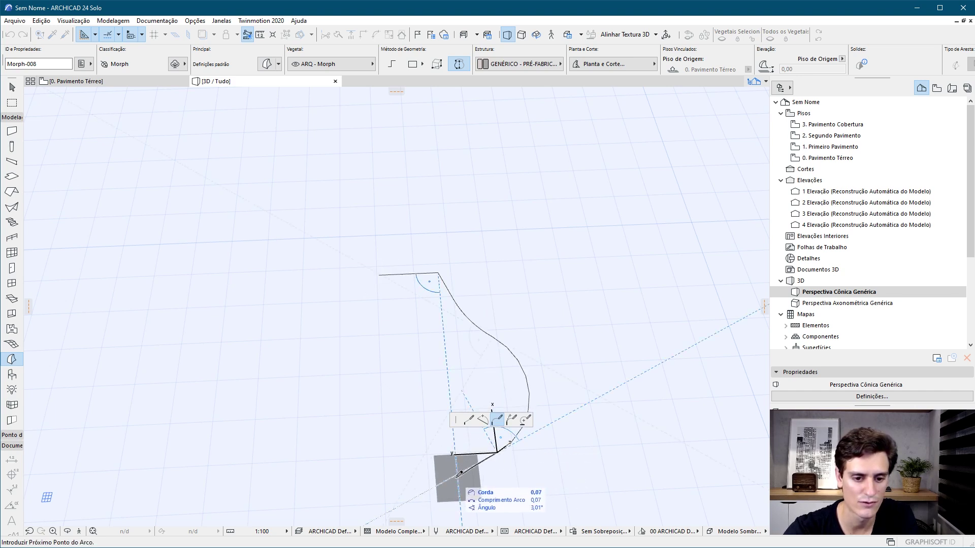
click(461, 472)
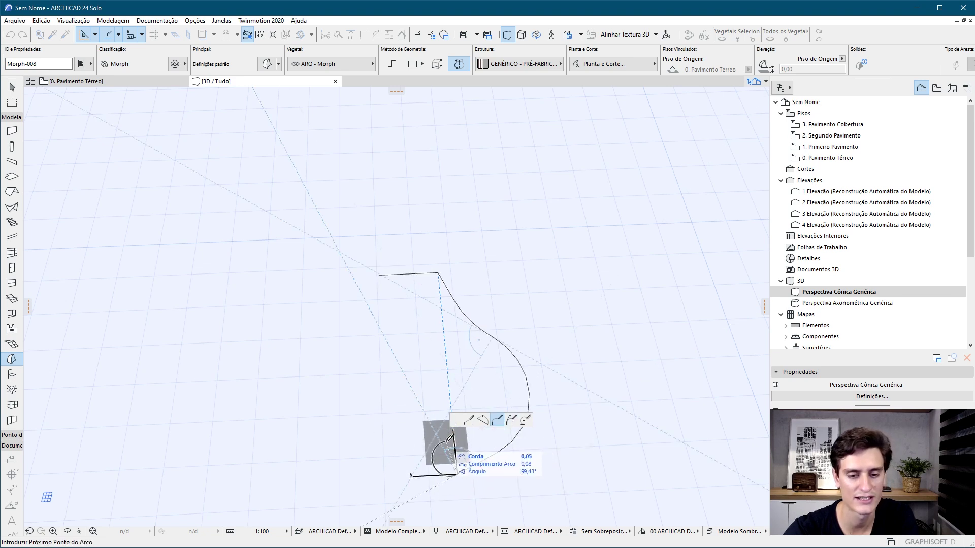
click(470, 420)
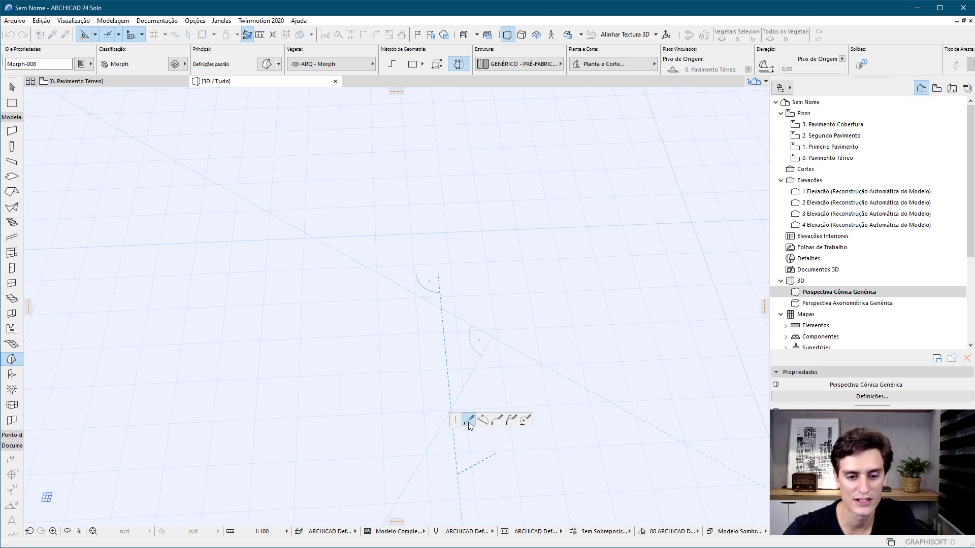
click(394, 474)
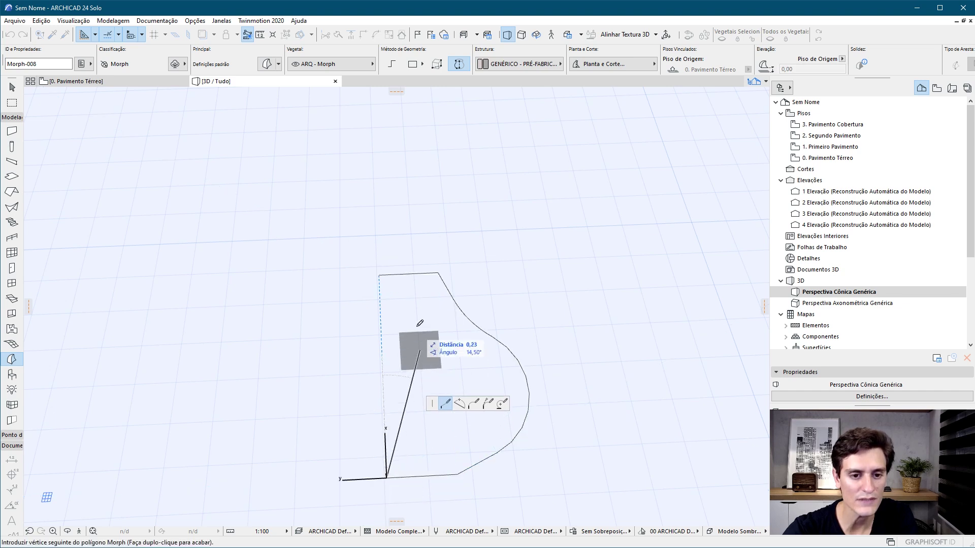
click(381, 273)
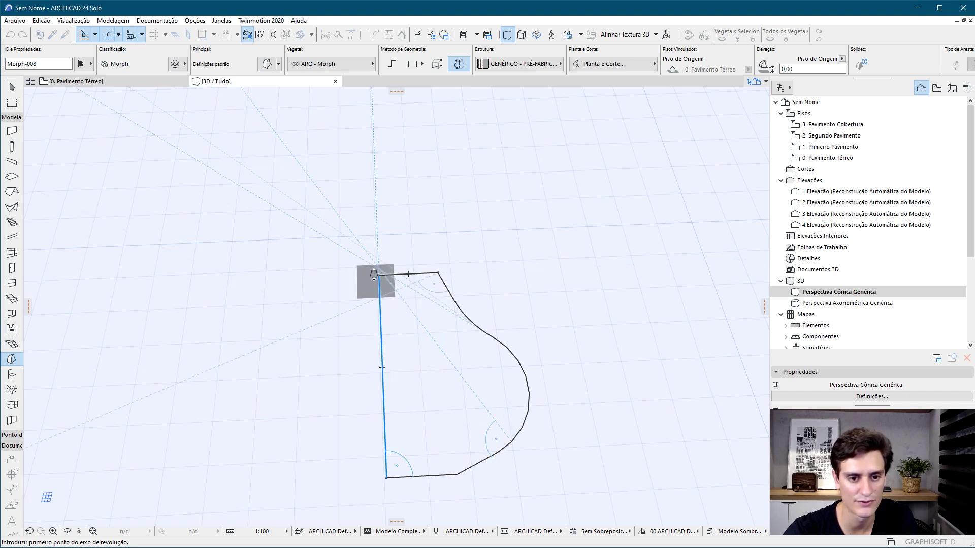
Step: Revolve the profile 360° about an axis along its straight edge
click(378, 274)
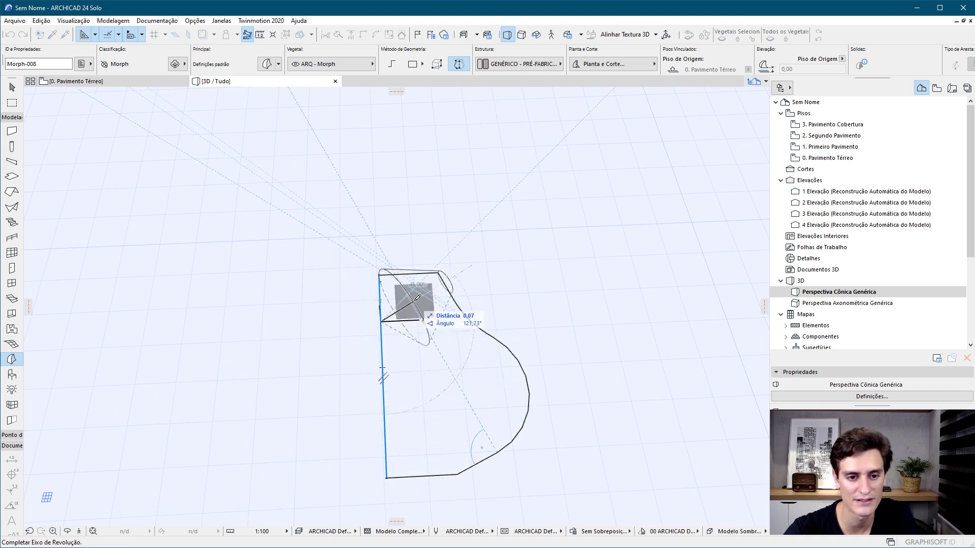
click(388, 475)
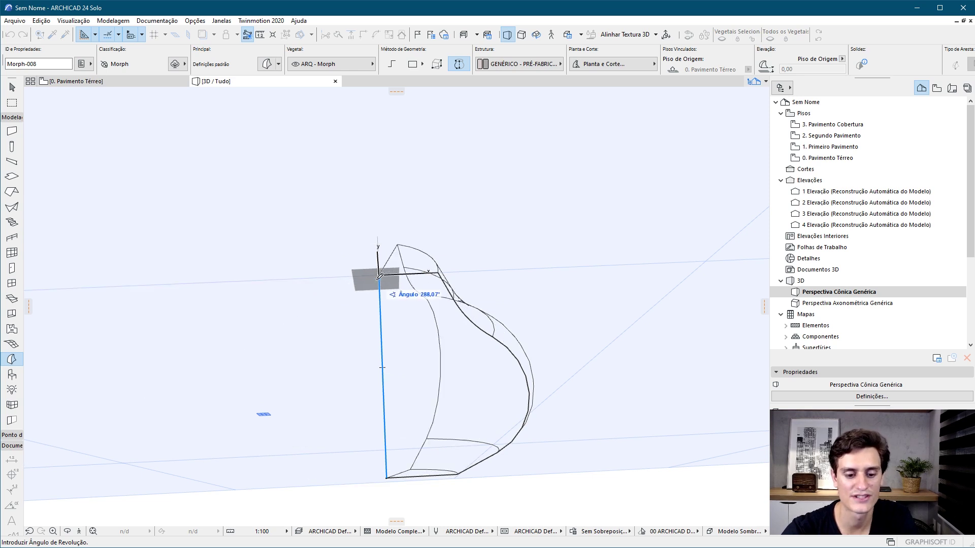
text(360)
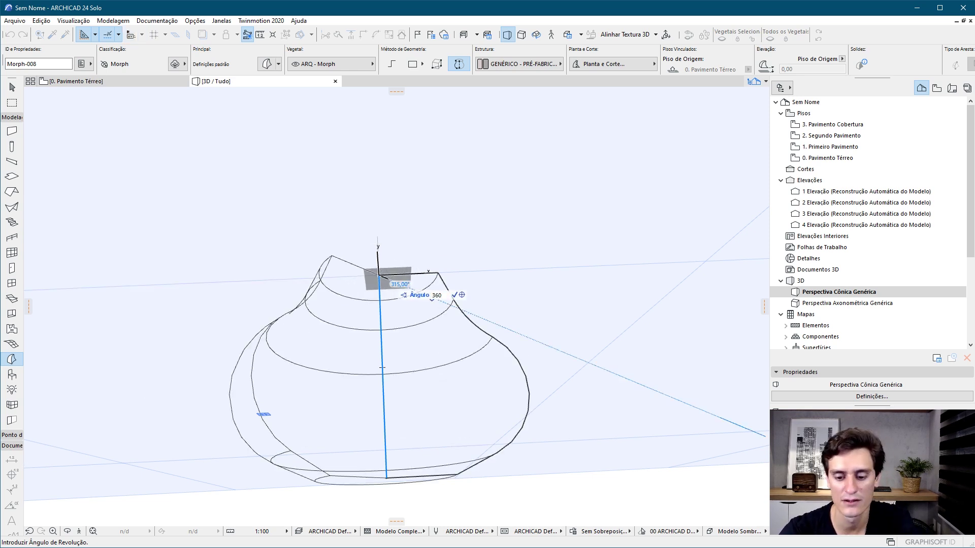
key(Return)
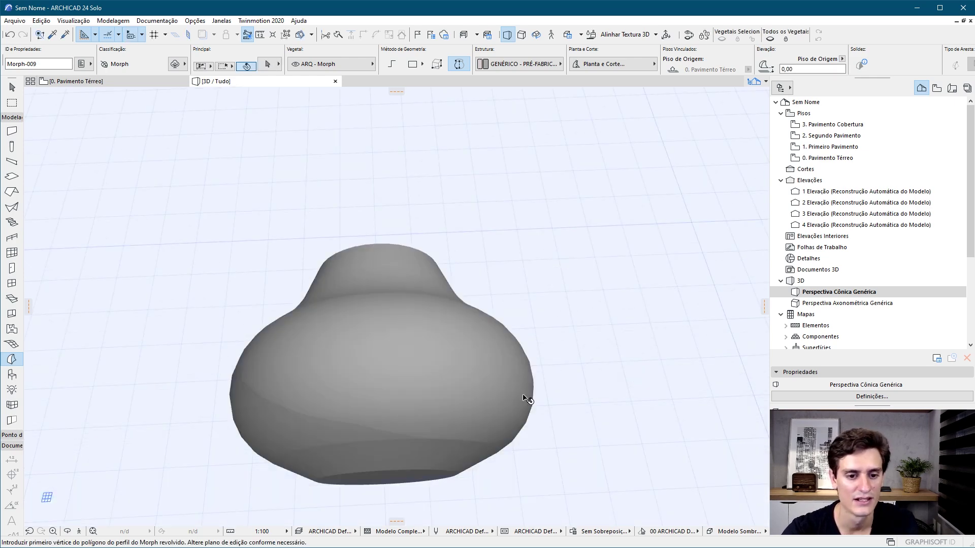
Step: Orbit around the revolved solid and select it in the elevation
shift+middle_drag(382, 367, 163, 216)
scroll(439, 444, down, 3)
mouse_move(439, 444)
shift+middle_down()
mouse_move(441, 381)
mouse_move(647, 389)
mouse_move(254, 204)
mouse_move(409, 361)
mouse_move(637, 285)
mouse_move(542, 250)
mouse_move(11, 275)
shift+middle_up()
middle_drag(446, 264, 445, 327)
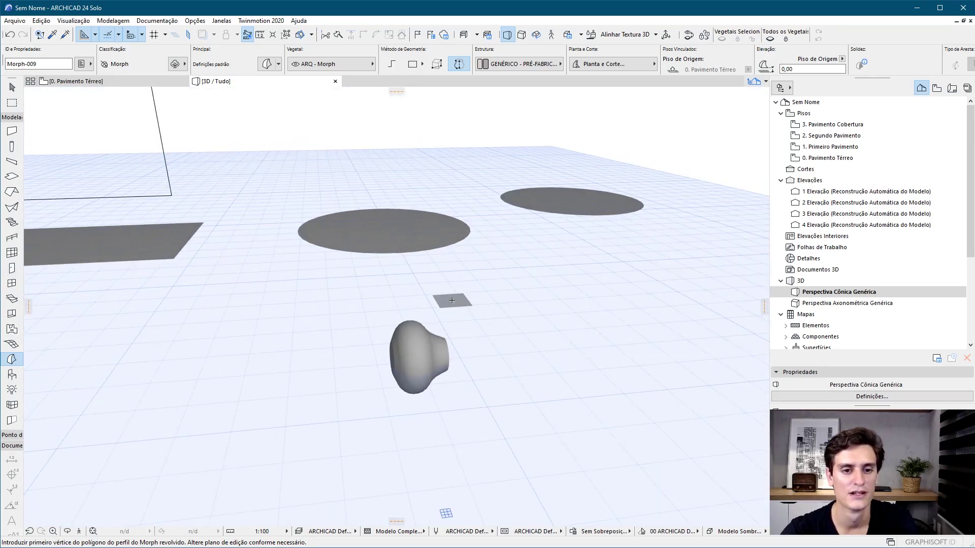
key(Escape)
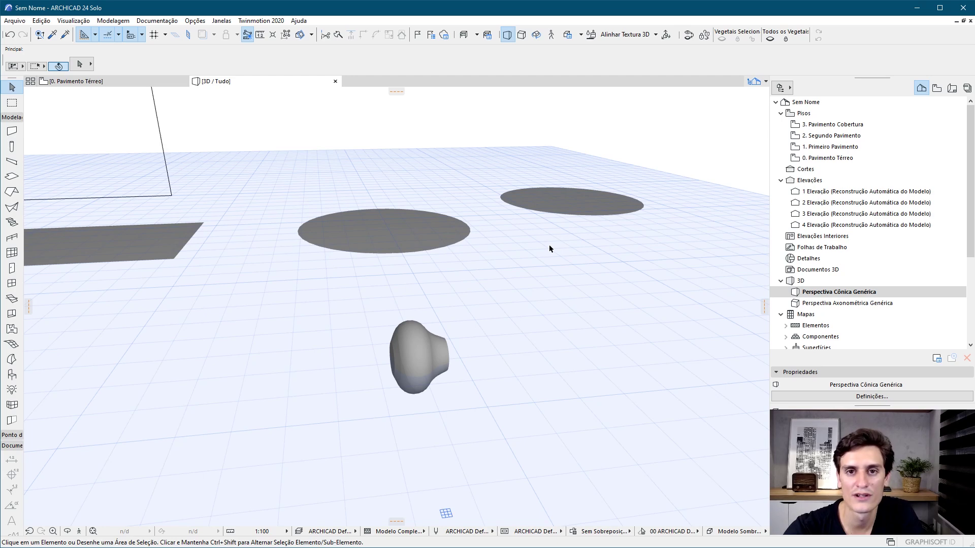
click(428, 355)
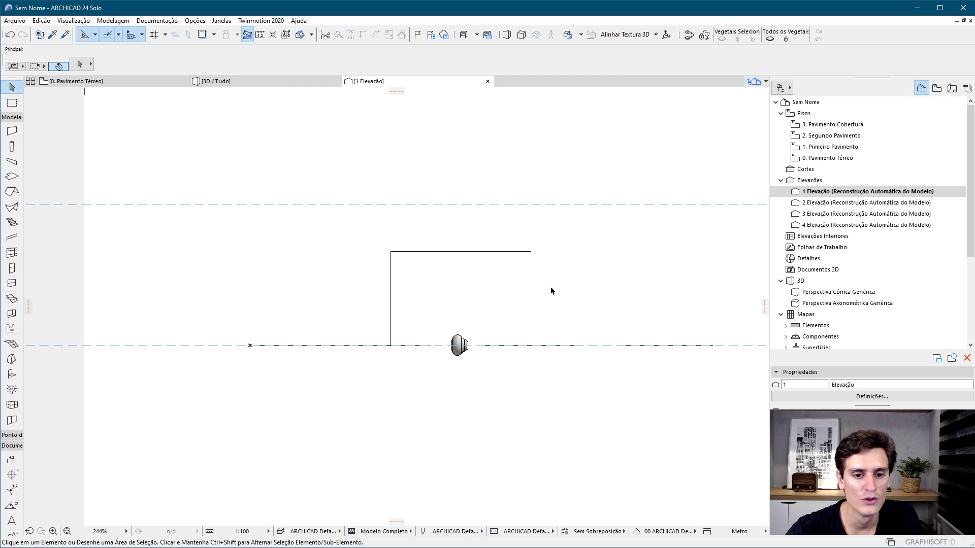
scroll(550, 286, up, 2)
scroll(416, 349, up, 5)
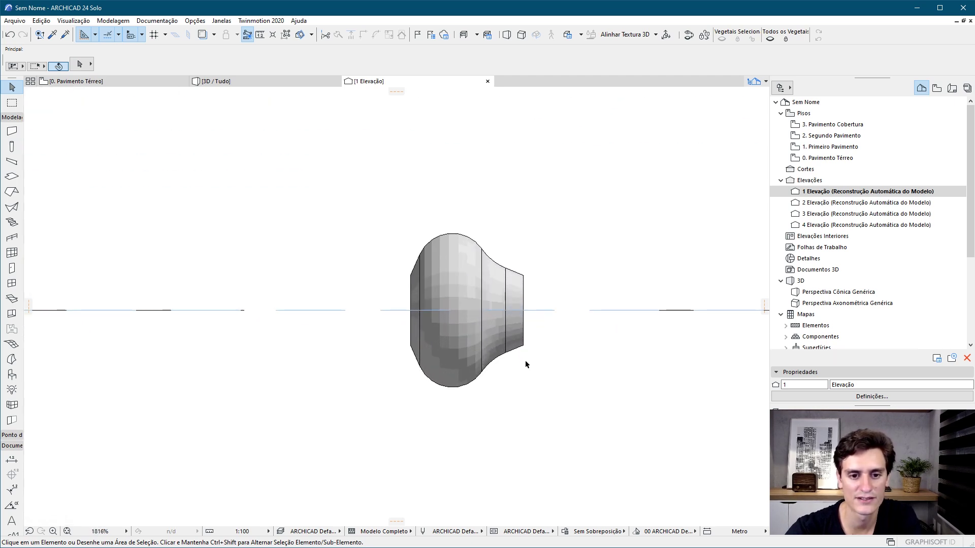
click(458, 277)
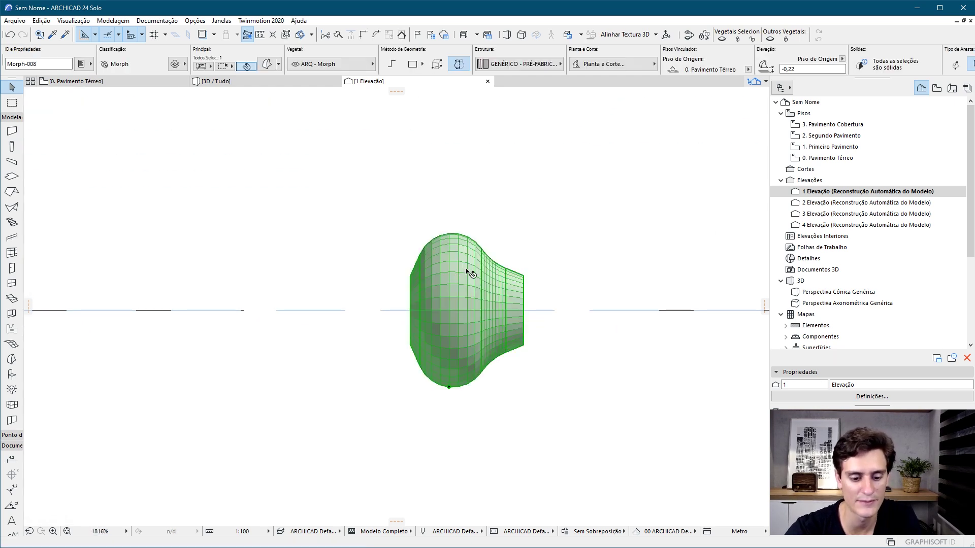
Step: Rotate the selected morph 90° so it stands upright
key(ctrl+e)
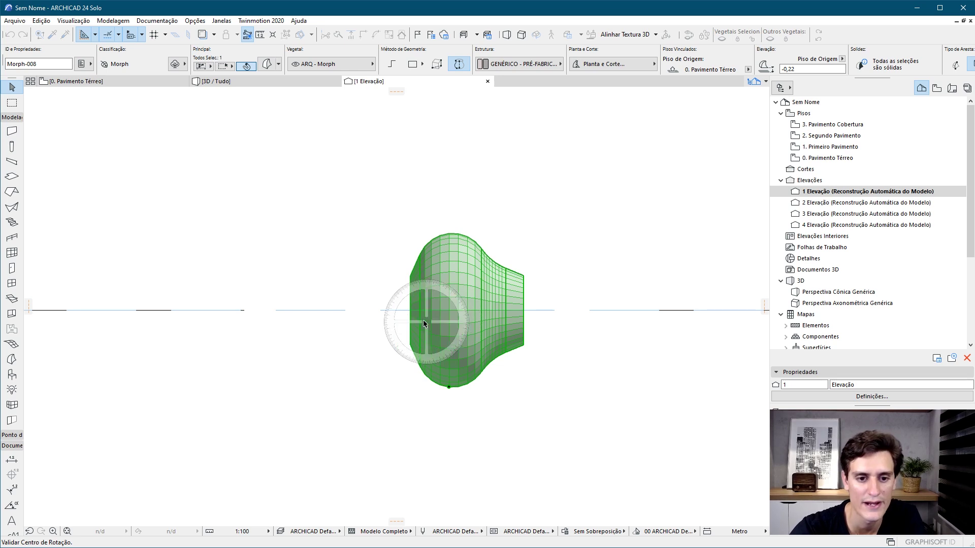
click(411, 311)
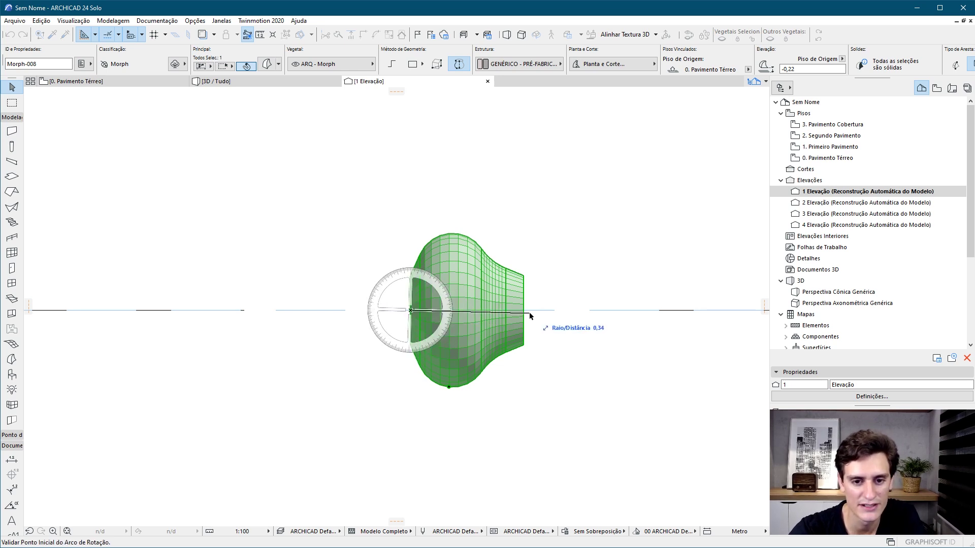
click(525, 311)
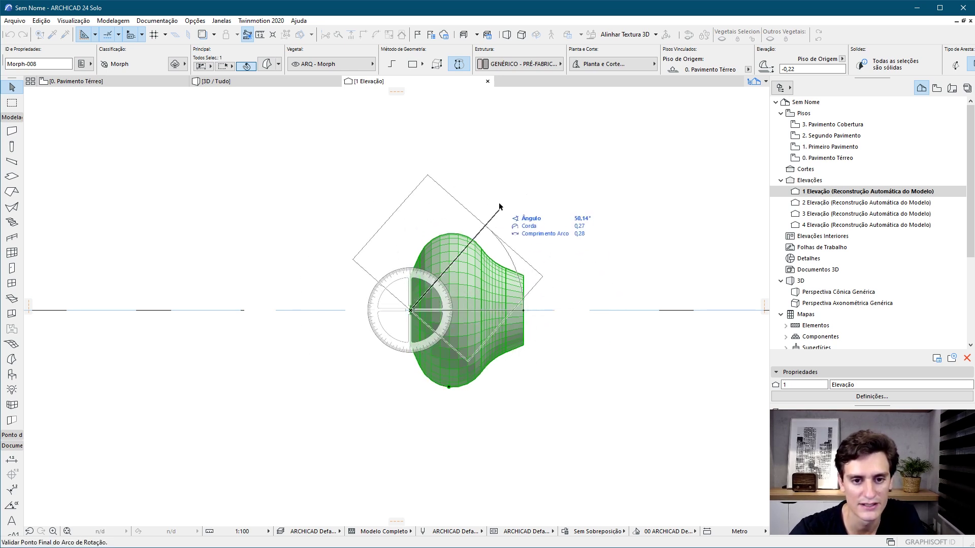
click(411, 133)
click(506, 381)
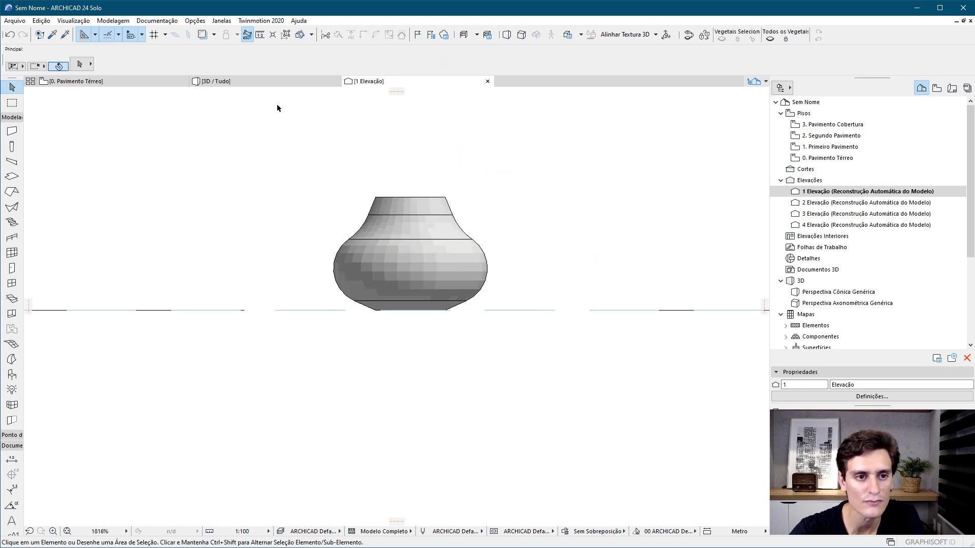
Step: Inspect the rotated morph in 3D, then return to the 0. Pavimento Térreo floor plan
click(249, 82)
mouse_move(249, 84)
shift+middle_down()
mouse_move(518, 325)
mouse_move(257, 196)
mouse_move(279, 288)
mouse_move(374, 326)
shift+middle_up()
scroll(233, 335, up, 5)
click(218, 322)
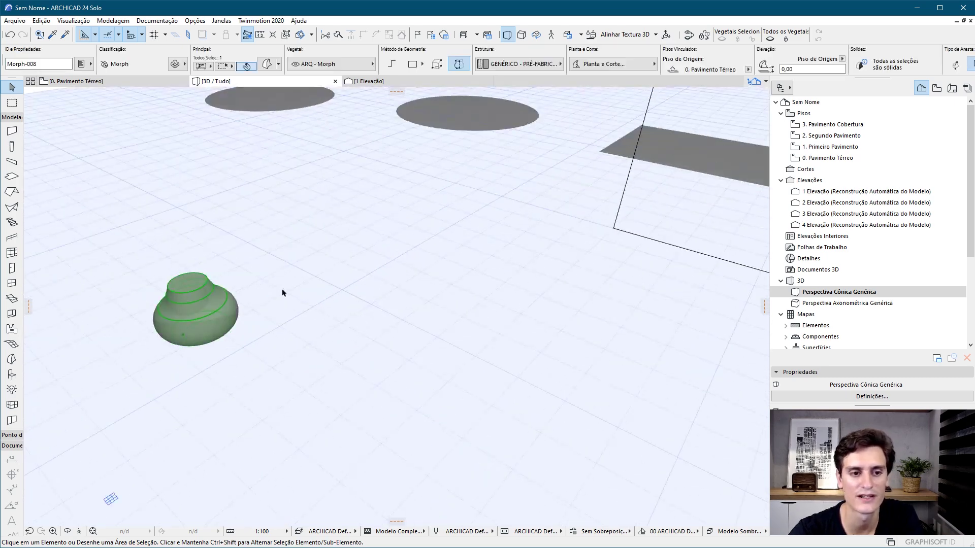
key(o)
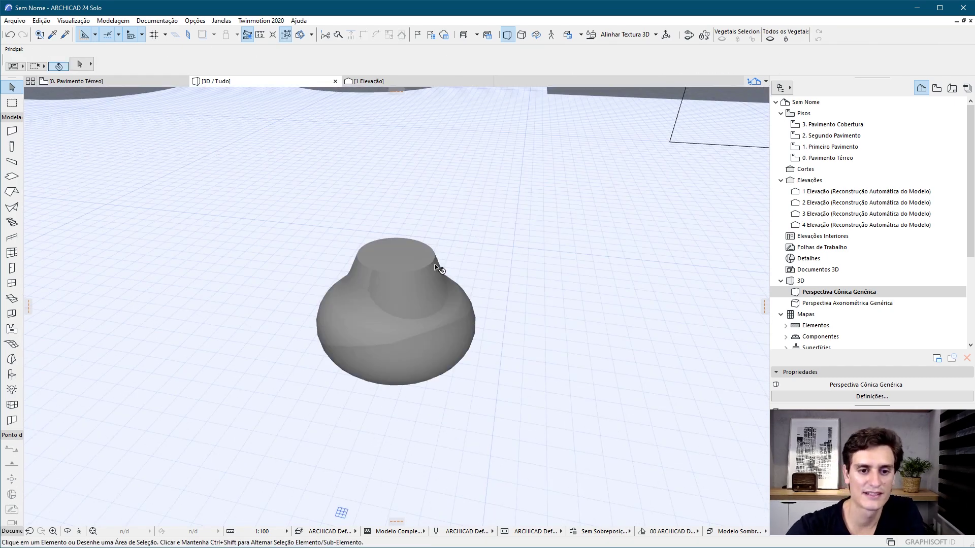
click(415, 280)
drag(415, 280, 388, 297)
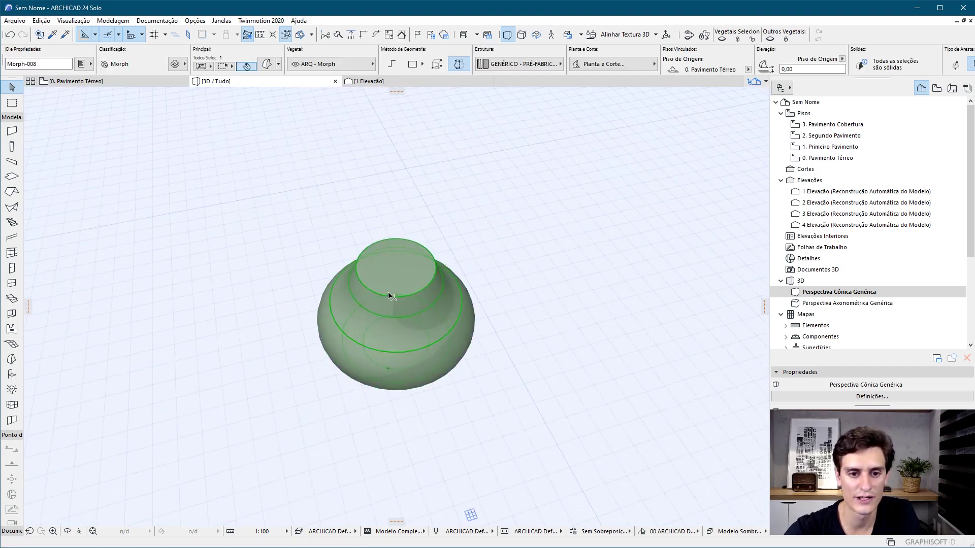
click(322, 163)
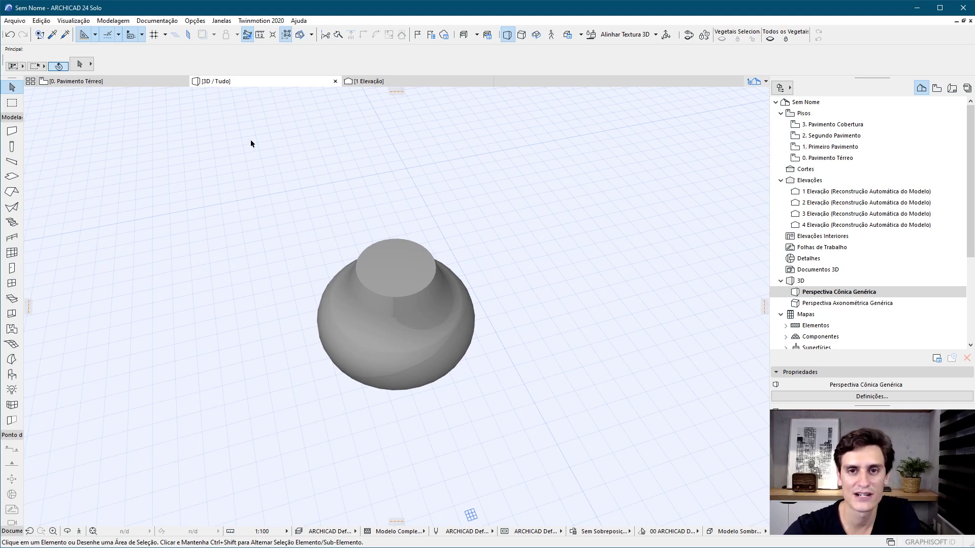
click(76, 81)
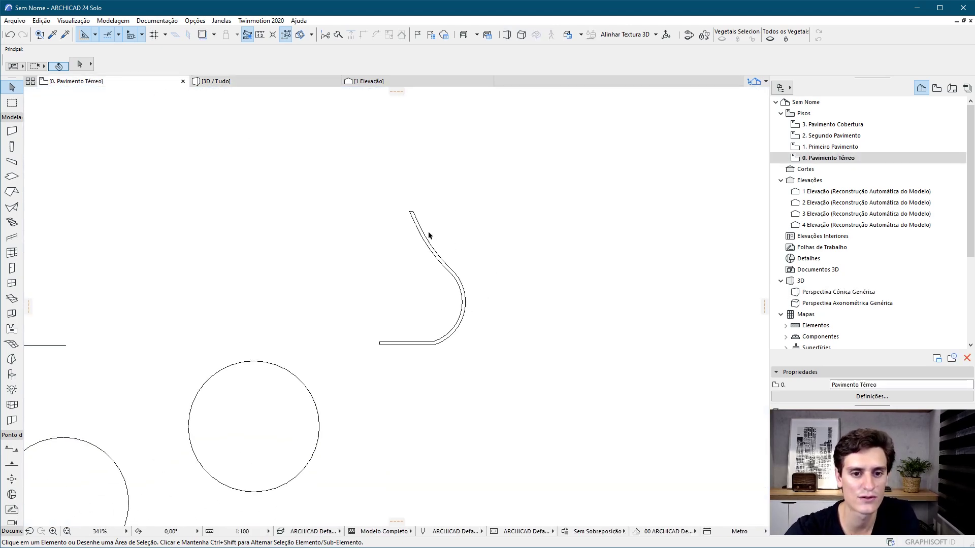
Step: Select the curved profile on the floor plan, then clear the selection
click(416, 237)
drag(358, 183, 509, 383)
scroll(365, 328, up, 3)
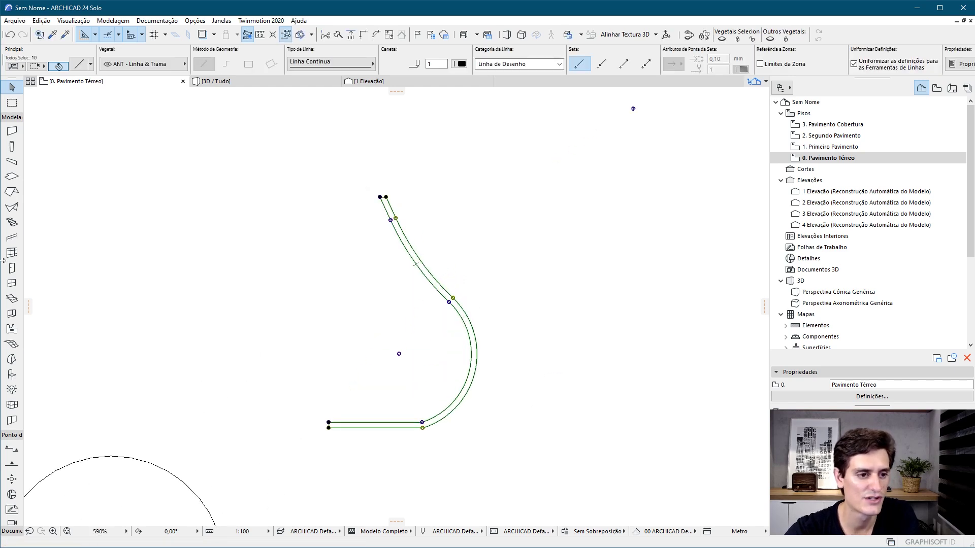
click(16, 140)
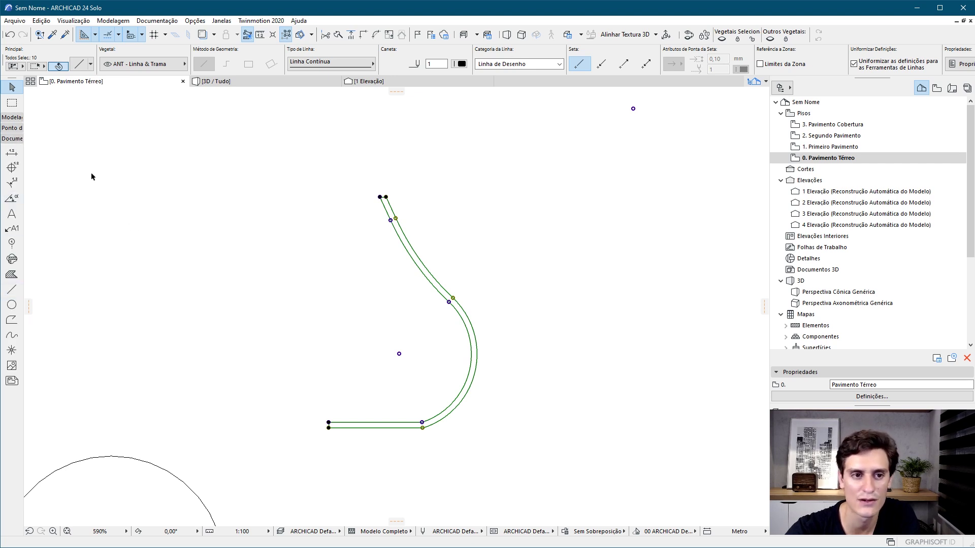
click(14, 122)
click(440, 278)
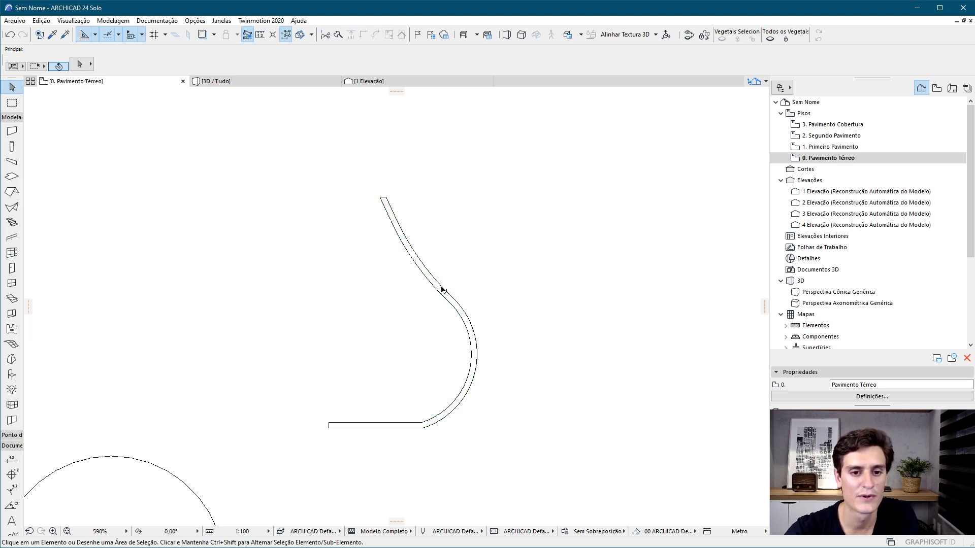
Step: Revolve the curved profile 360° around a vertical axis into a vase Morph
click(12, 359)
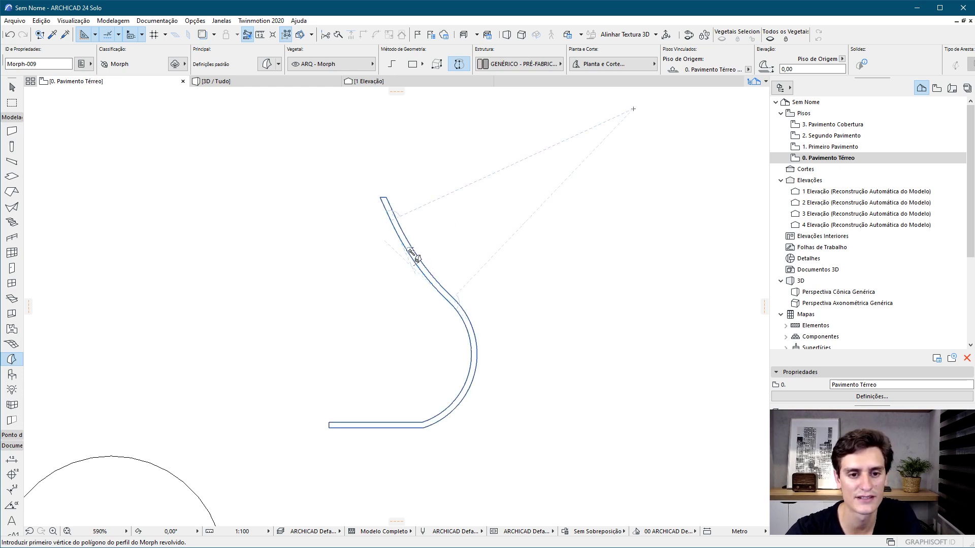
click(416, 258)
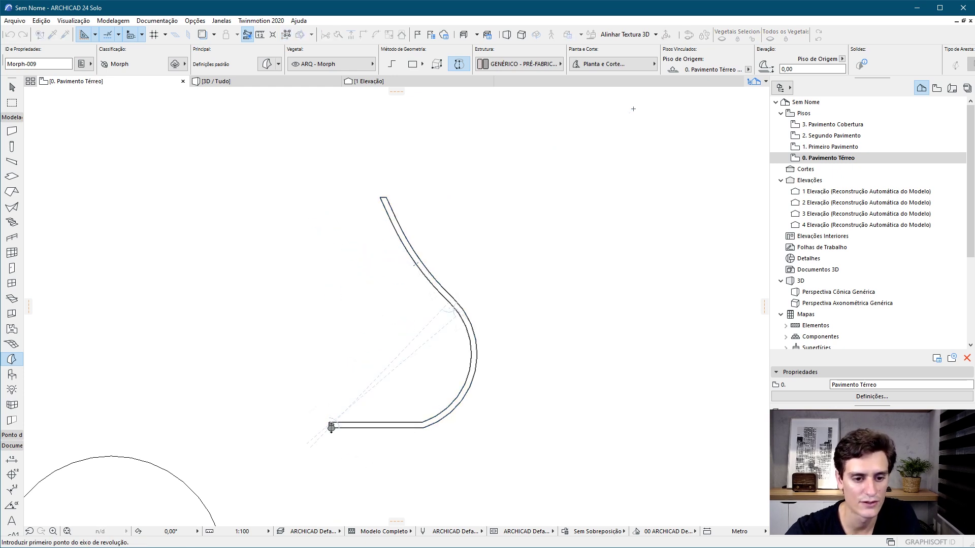
scroll(328, 426, up, 2)
click(327, 411)
scroll(349, 311, down, 1)
scroll(352, 317, down, 2)
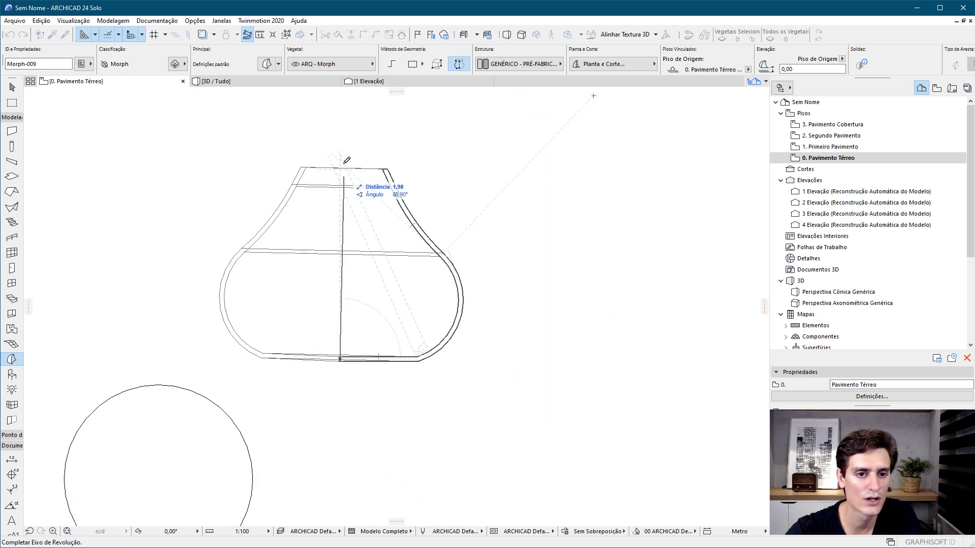
click(344, 124)
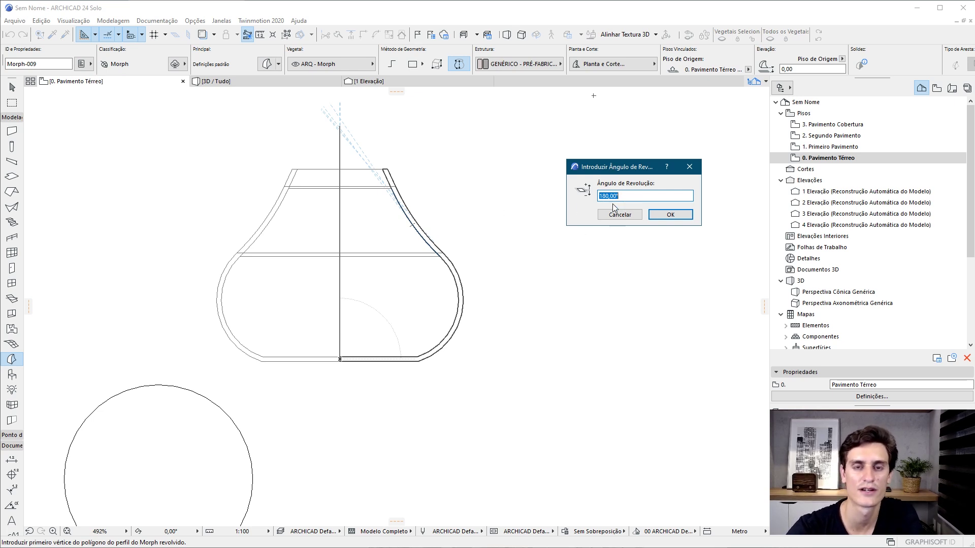
text(360)
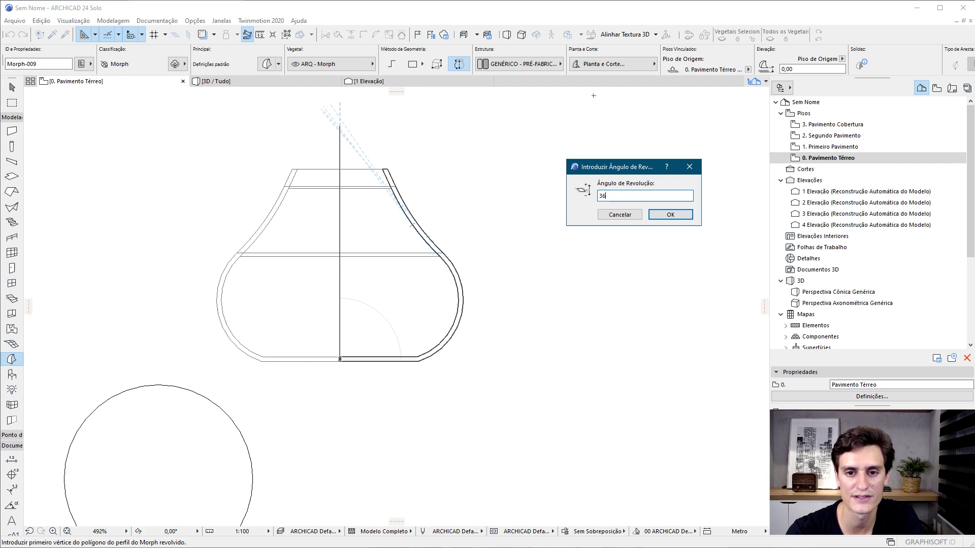
click(680, 215)
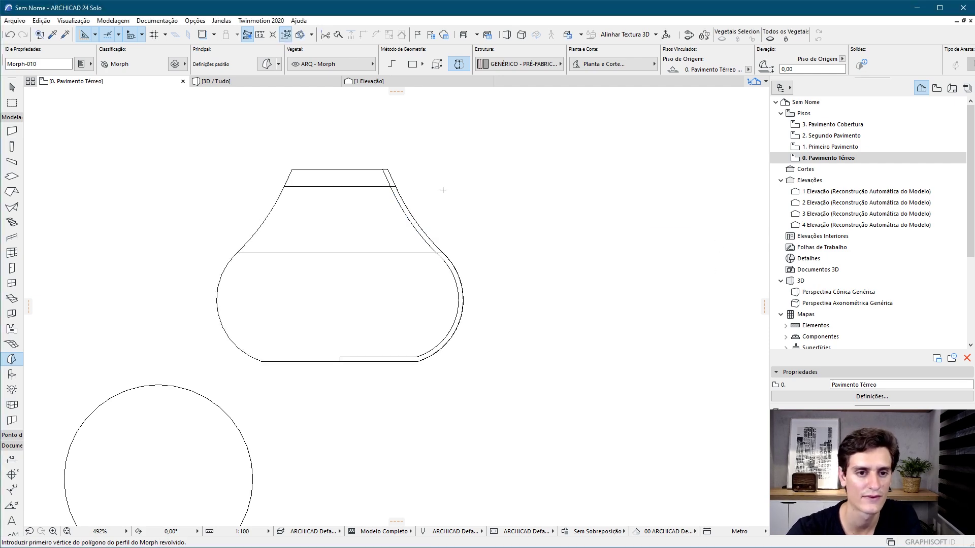
Step: Inspect the new vase in 3D and delete it
click(257, 77)
mouse_move(501, 357)
shift+middle_down()
mouse_move(448, 290)
mouse_move(173, 377)
shift+middle_up()
scroll(163, 326, up, 3)
mouse_move(163, 326)
shift+middle_down()
mouse_move(365, 345)
mouse_move(388, 279)
mouse_move(491, 288)
mouse_move(320, 301)
mouse_move(300, 266)
shift+middle_up()
click(297, 268)
key(Delete)
mouse_move(671, 330)
shift+middle_down()
mouse_move(460, 391)
mouse_move(526, 377)
mouse_move(502, 356)
mouse_move(539, 261)
mouse_move(556, 293)
shift+middle_up()
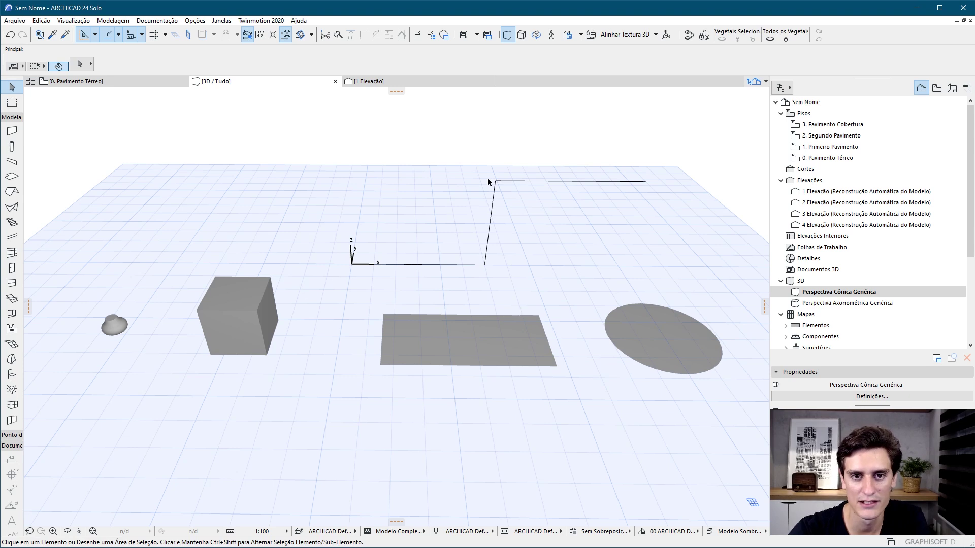
Step: Apply the Modelo Sombreado | Contornos 3D style and select the flat disc Morph
click(580, 35)
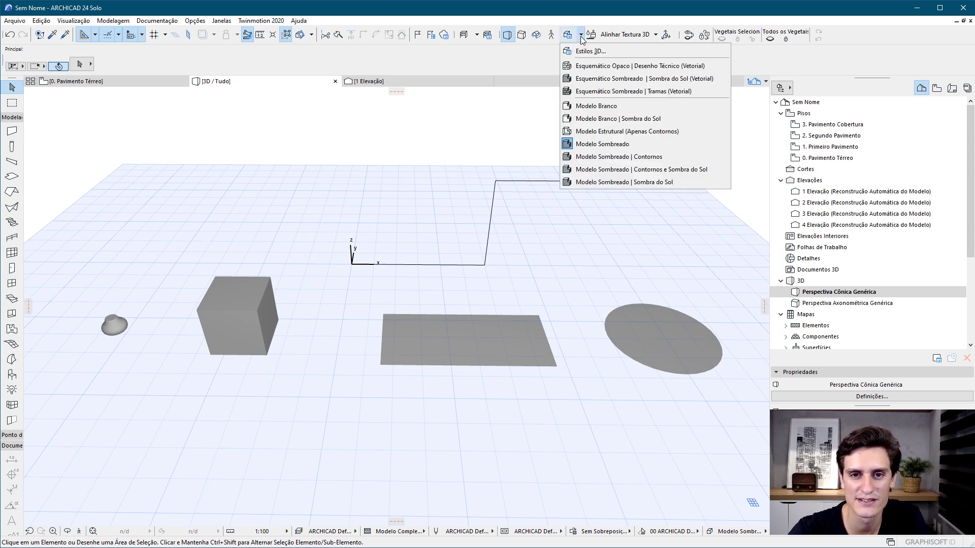
click(601, 156)
mouse_move(227, 358)
mouse_down()
mouse_move(589, 267)
mouse_move(219, 359)
mouse_move(249, 328)
mouse_up()
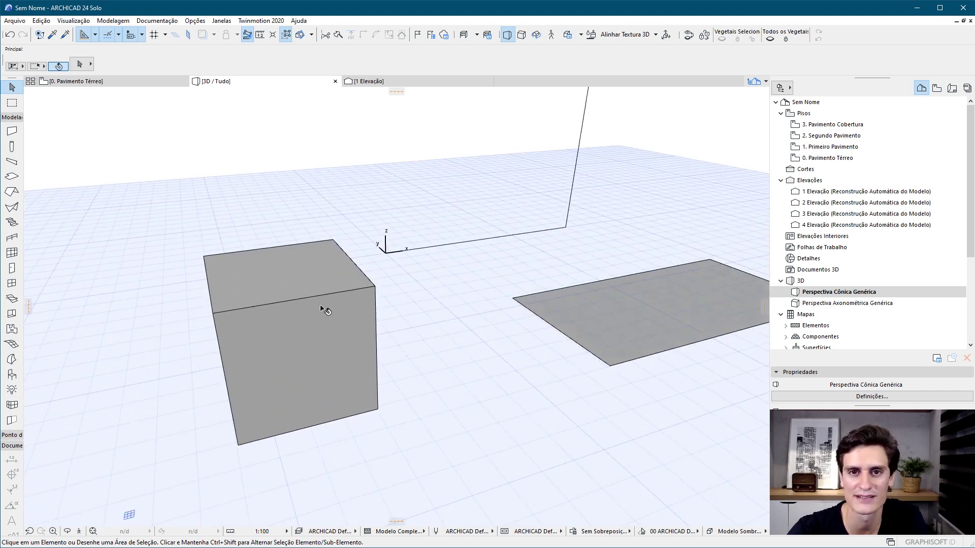
scroll(412, 318, down, 3)
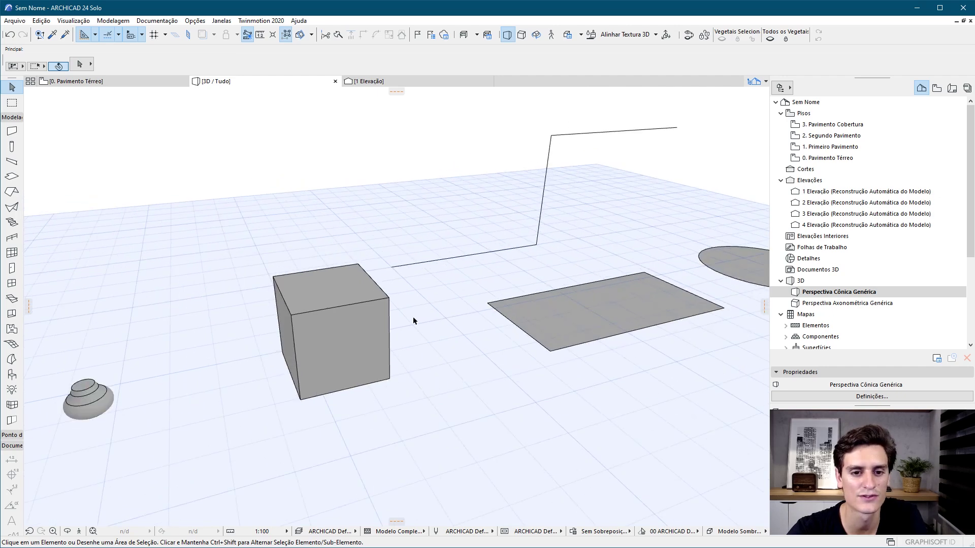
mouse_move(647, 266)
mouse_down()
mouse_move(374, 296)
mouse_move(642, 380)
mouse_move(483, 352)
mouse_move(496, 352)
mouse_up()
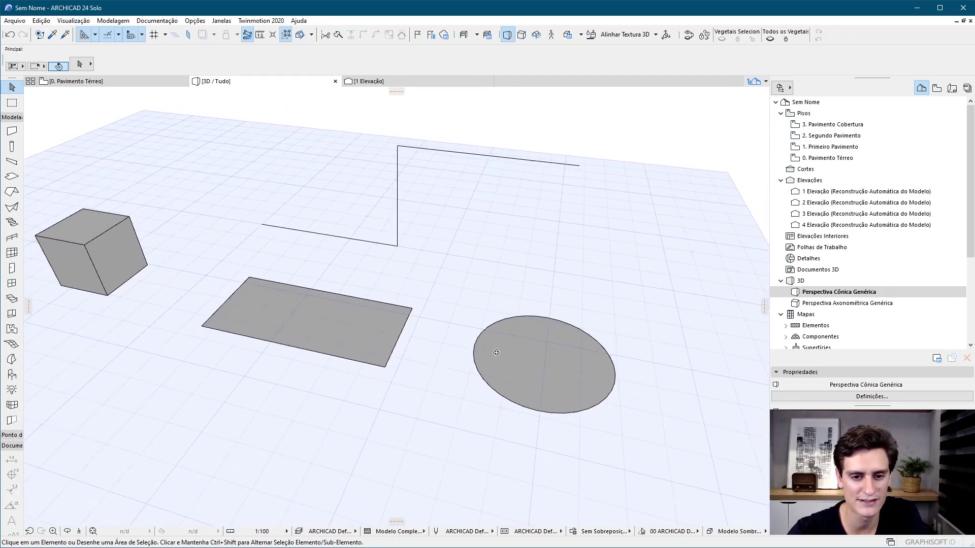
click(571, 349)
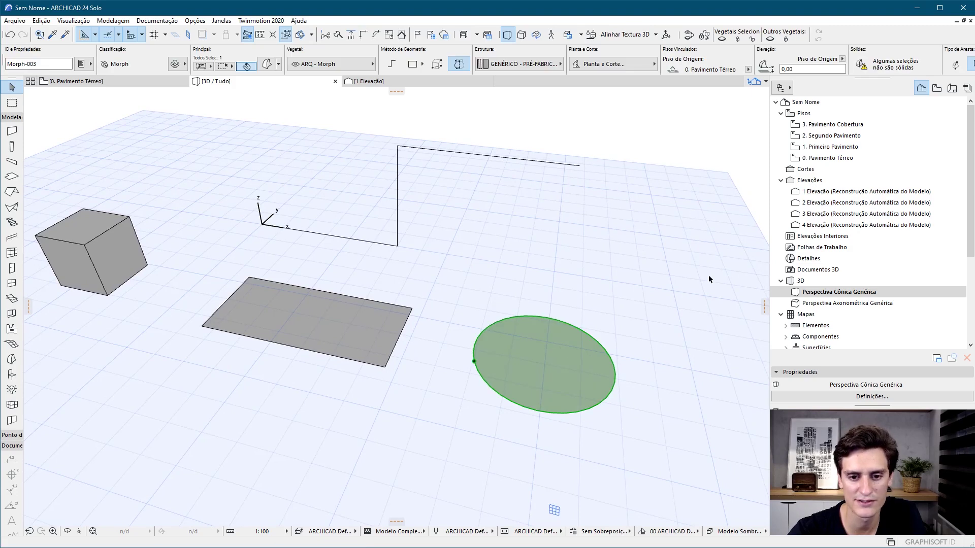
Step: Push/Pull the flat ellipse morph upward 1 m into a solid cylinder
click(528, 346)
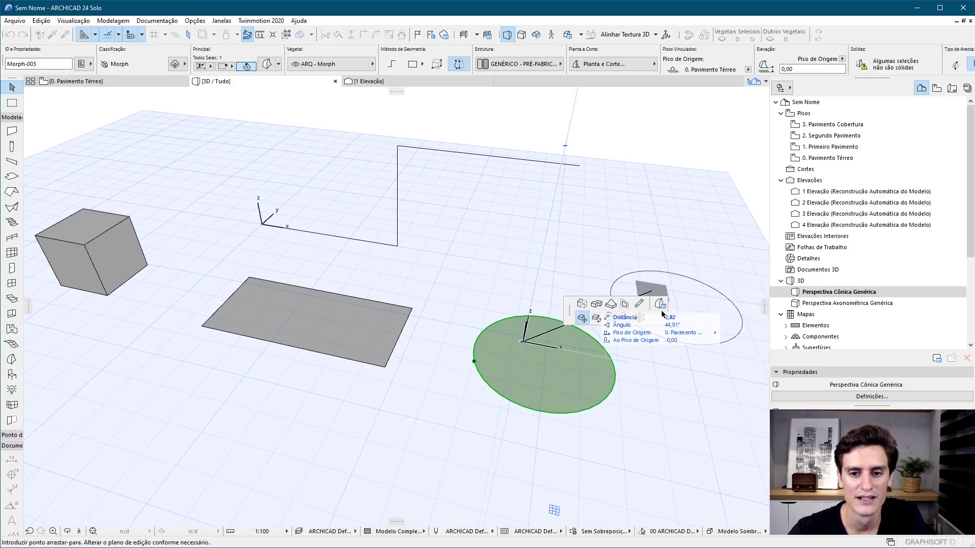
click(583, 307)
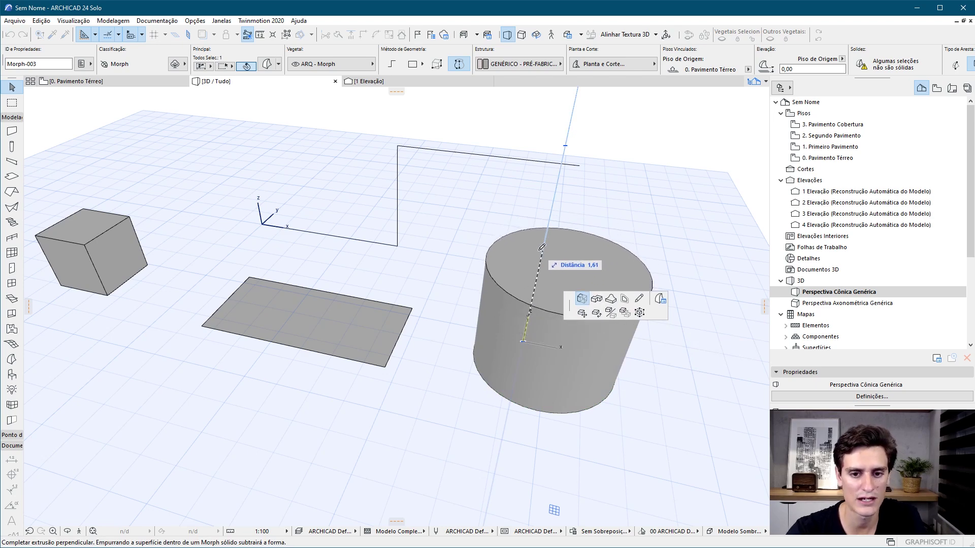
text(1)
key(Return)
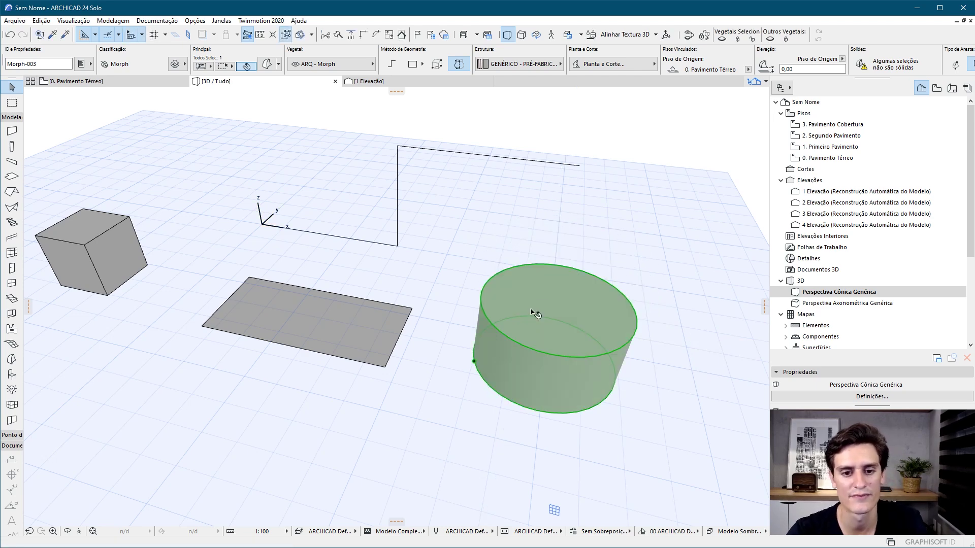
key(Escape)
mouse_move(397, 383)
shift+middle_down()
mouse_move(584, 359)
mouse_move(641, 321)
shift+middle_up()
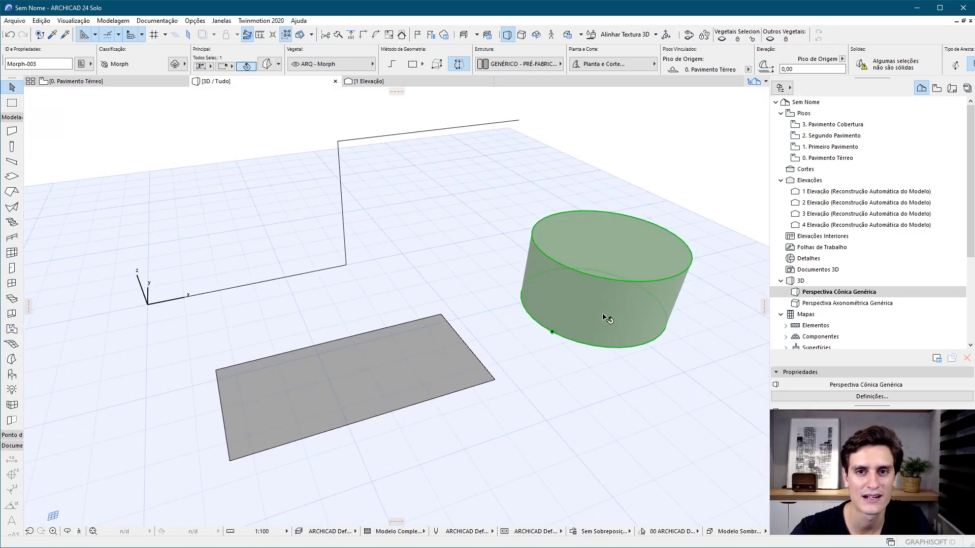
mouse_move(475, 372)
shift+middle_down()
mouse_move(522, 400)
mouse_move(507, 388)
mouse_move(517, 391)
mouse_move(533, 362)
shift+middle_up()
Step: Push/Pull the flat rectangular floor morph upward into a solid box
key(Escape)
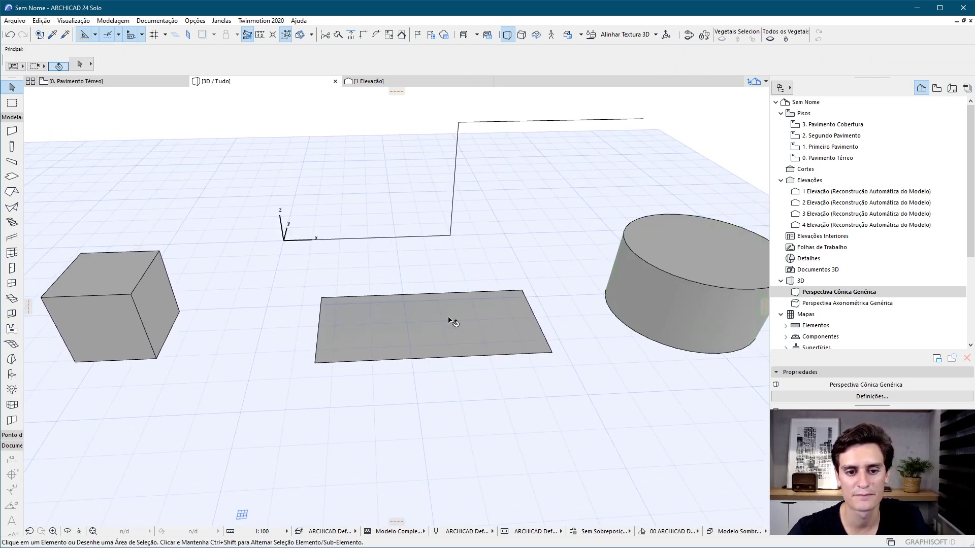
click(423, 323)
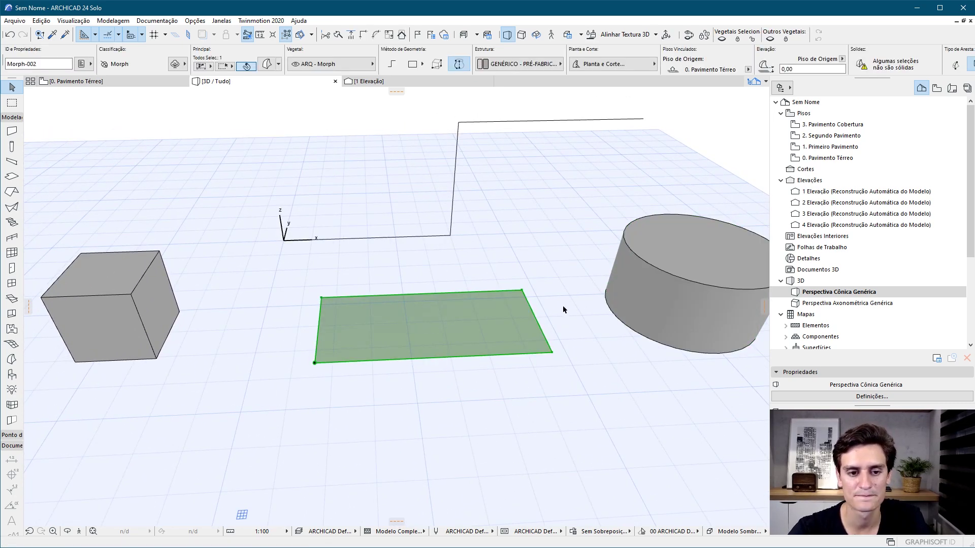
click(430, 325)
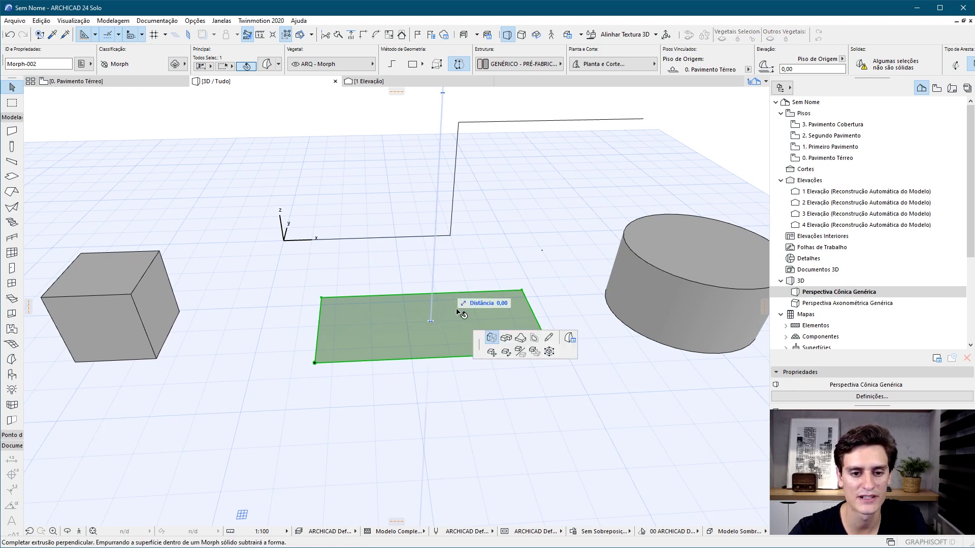
click(626, 232)
mouse_move(220, 341)
shift+middle_down()
mouse_move(586, 276)
mouse_move(472, 338)
mouse_move(482, 296)
mouse_move(497, 314)
shift+middle_up()
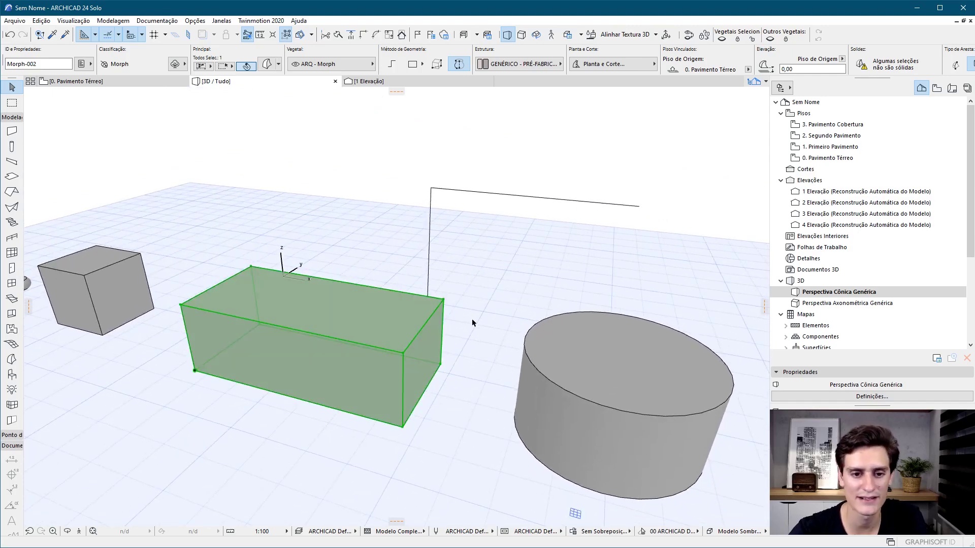
key(Escape)
click(415, 327)
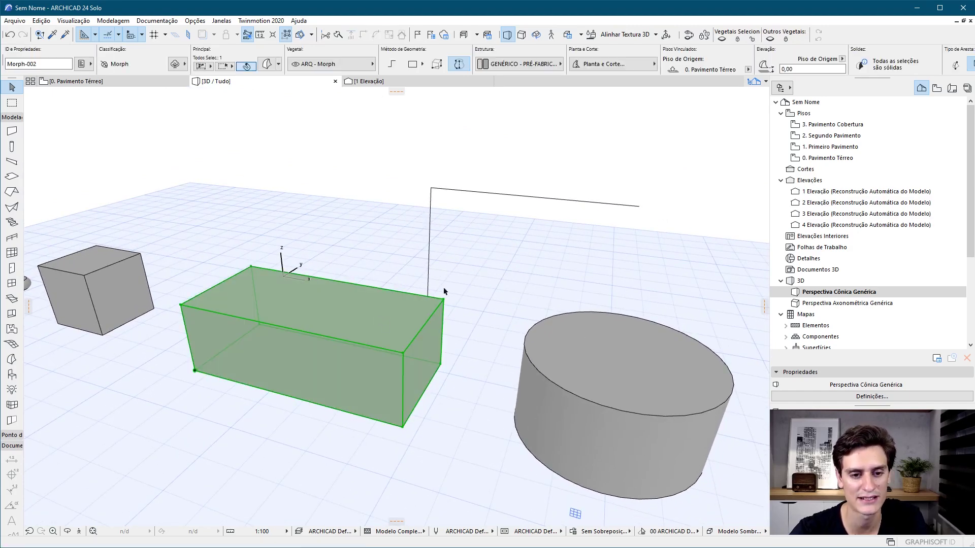
Step: Offset one top edge of the box on a vertical plane to form a sloped wedge
click(422, 330)
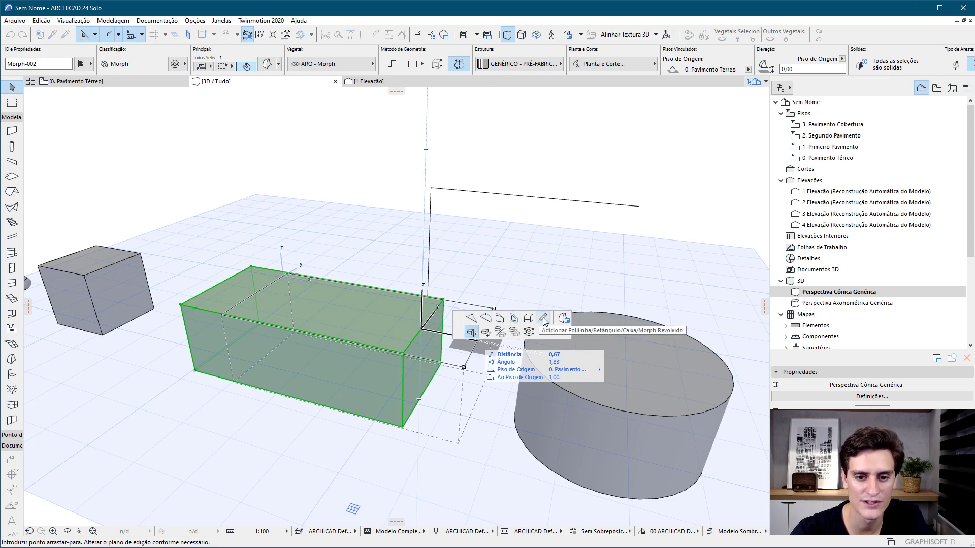
click(498, 319)
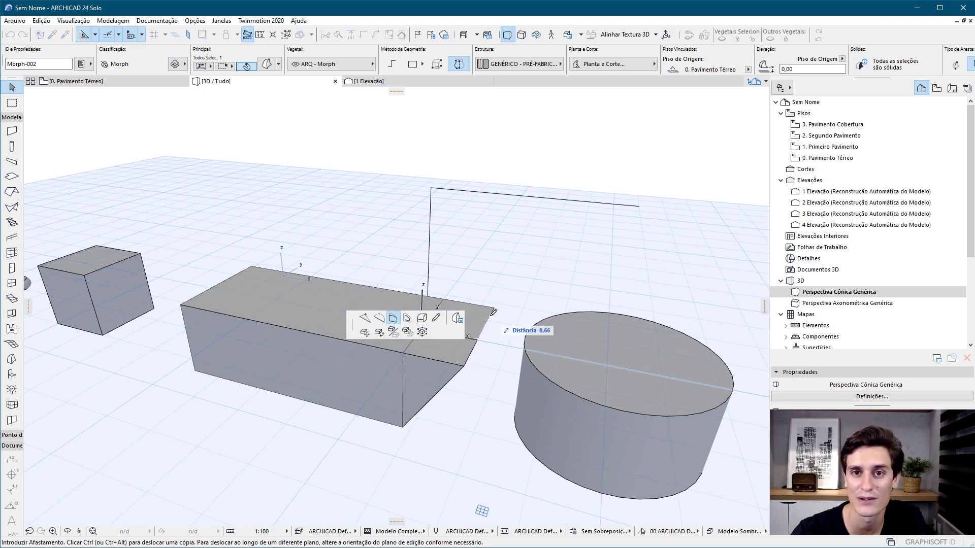
key(Tab)
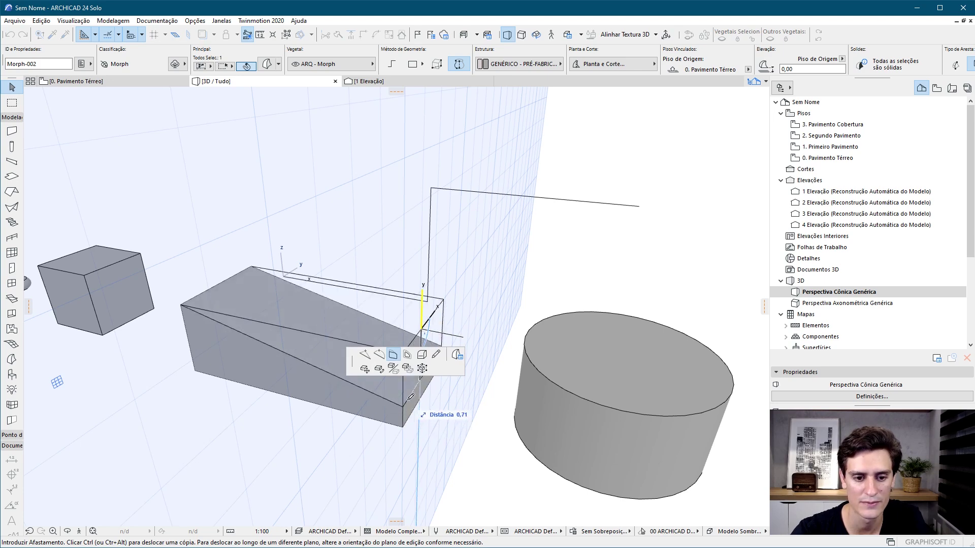
key(Tab)
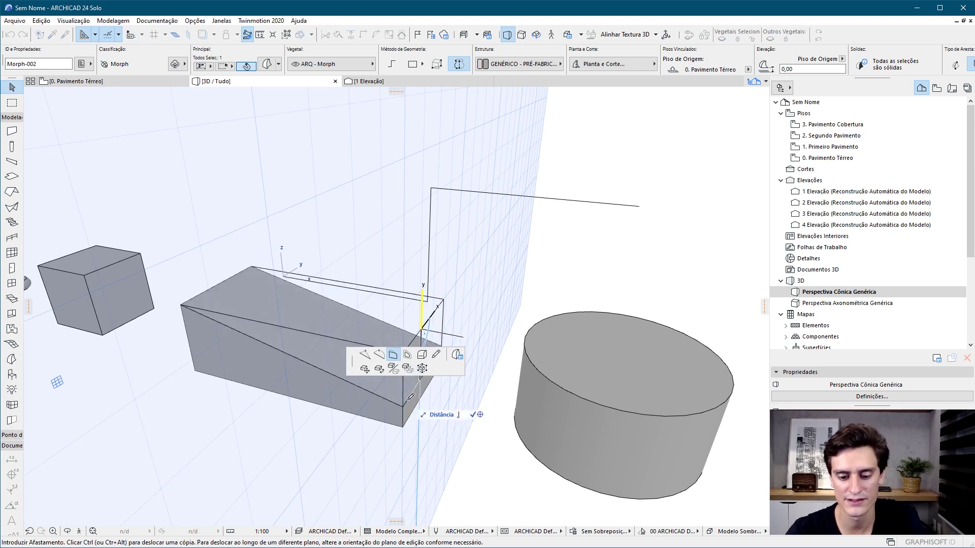
key(Return)
mouse_move(419, 364)
shift+middle_down()
mouse_move(272, 396)
mouse_move(446, 321)
mouse_move(686, 311)
mouse_move(431, 330)
mouse_move(381, 322)
mouse_move(513, 259)
mouse_move(311, 320)
shift+middle_up()
click(310, 319)
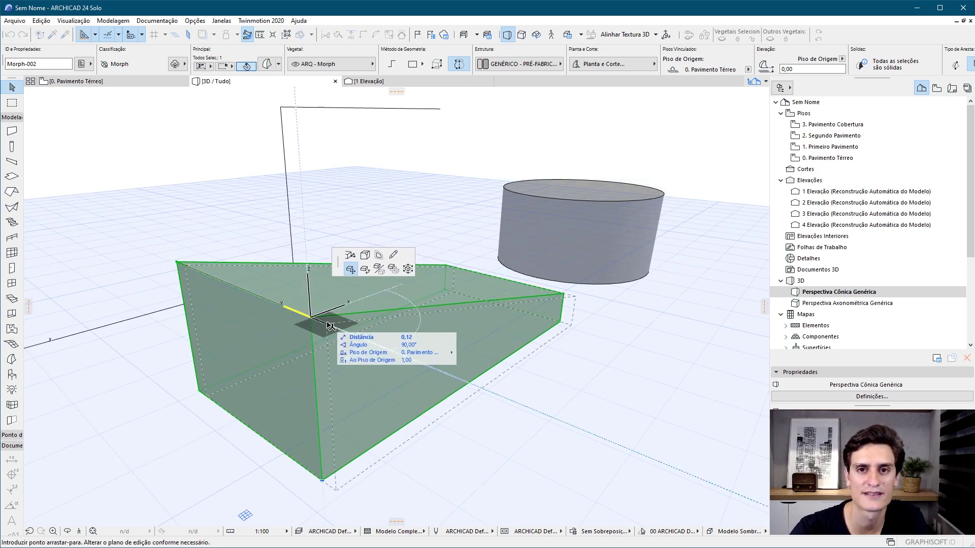
Step: Move one top corner vertex of the wedge downward, warping its sloped top
click(351, 258)
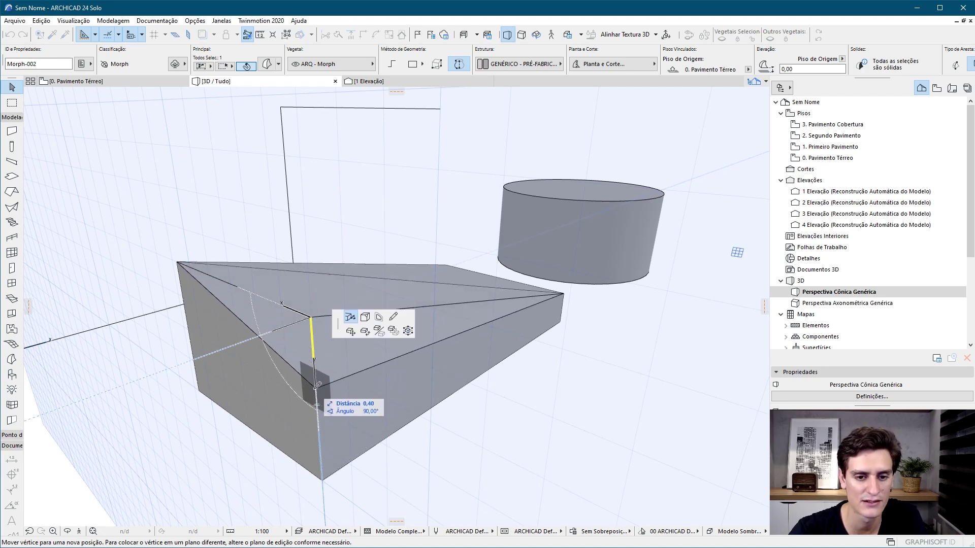
click(316, 372)
mouse_move(509, 377)
shift+middle_down()
mouse_move(537, 291)
mouse_move(268, 247)
shift+middle_up()
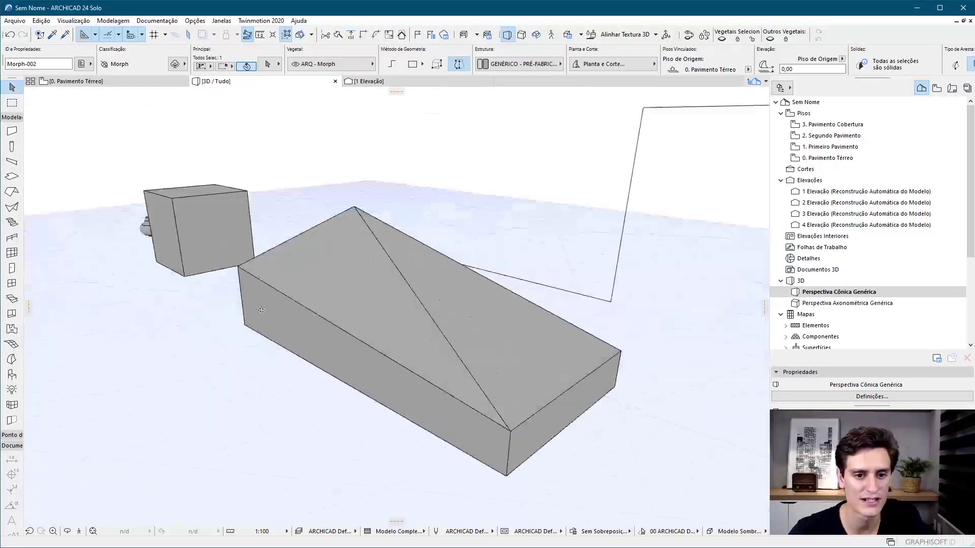
mouse_move(486, 309)
shift+middle_down()
mouse_move(417, 299)
mouse_move(696, 331)
mouse_move(681, 294)
mouse_move(196, 305)
mouse_move(208, 339)
mouse_move(293, 323)
shift+middle_up()
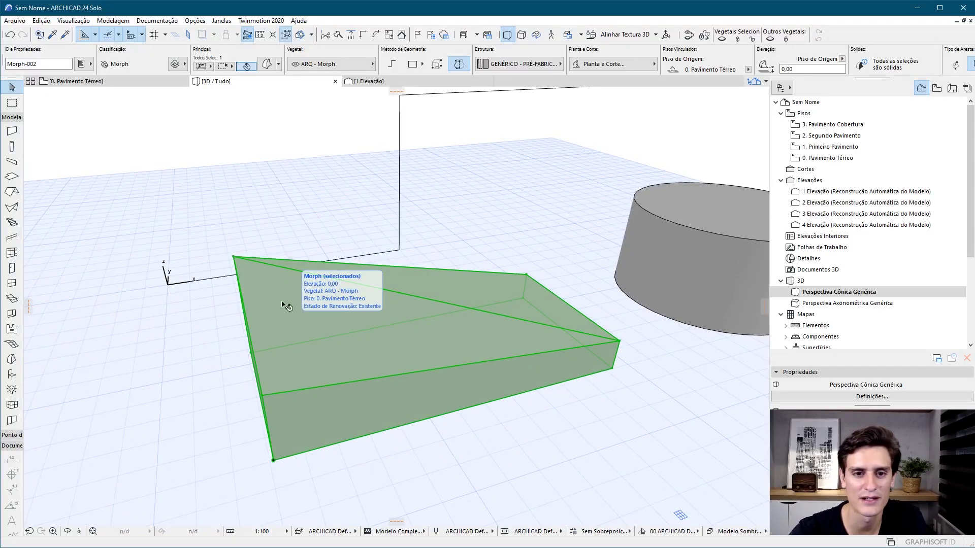
mouse_move(292, 337)
shift+middle_down()
mouse_move(561, 370)
mouse_move(670, 301)
mouse_move(403, 174)
shift+middle_up()
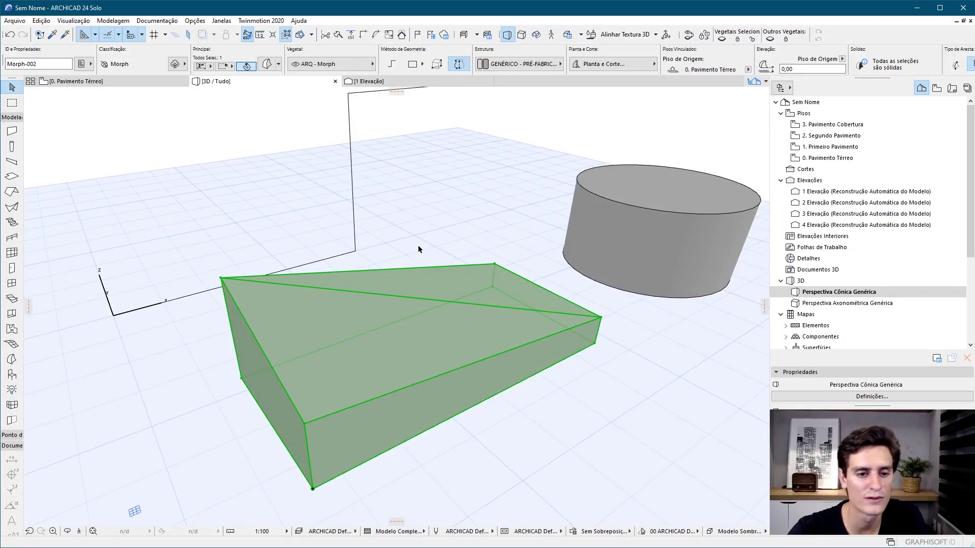
Step: Fillet all edges of the wedge morph with a 0,10 radius
click(357, 408)
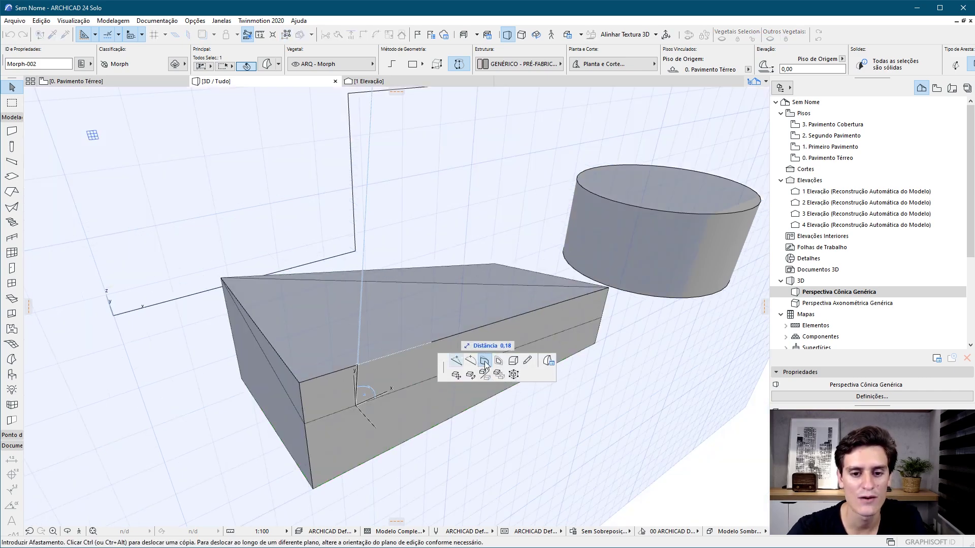
click(514, 361)
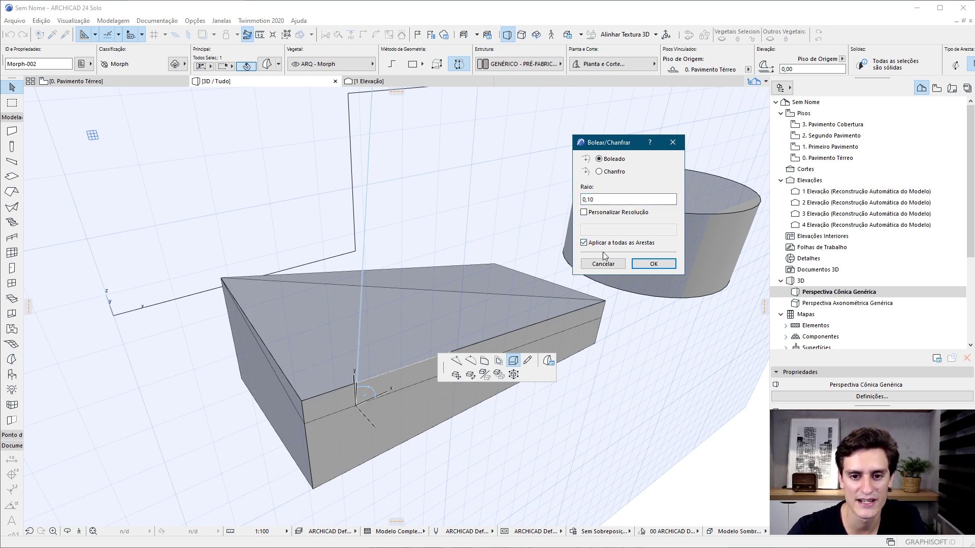
click(654, 264)
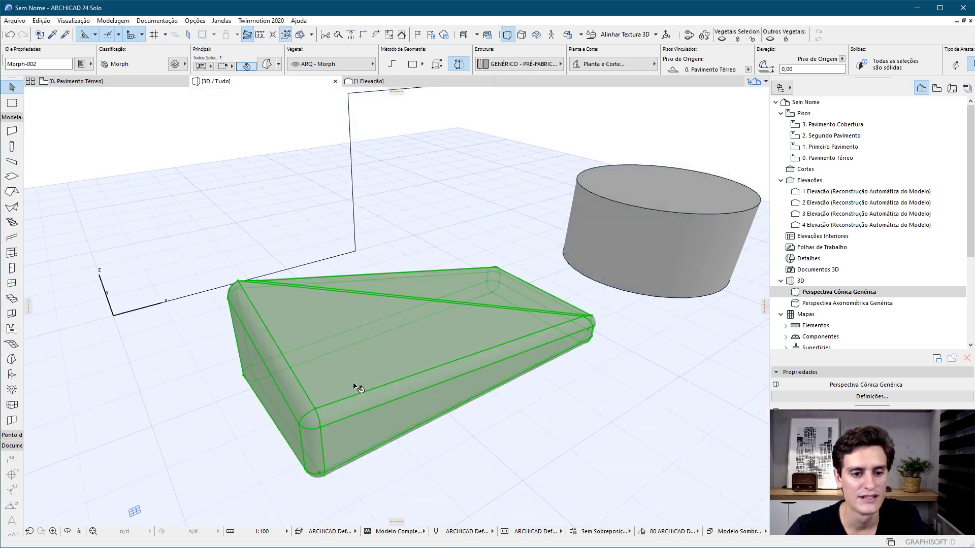
mouse_move(374, 401)
shift+middle_down()
mouse_move(382, 319)
mouse_move(607, 331)
shift+middle_up()
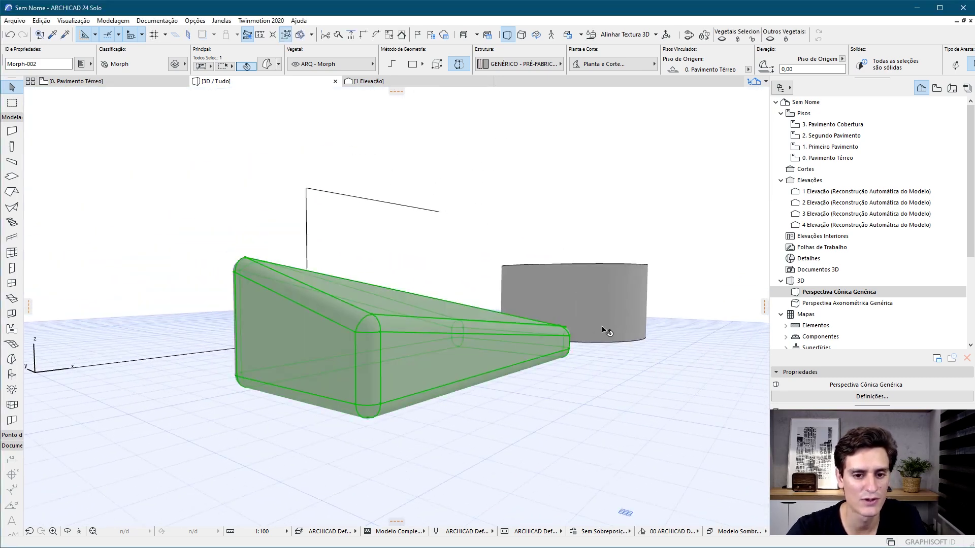
mouse_move(246, 281)
shift+middle_down()
mouse_move(683, 330)
mouse_move(620, 196)
mouse_move(82, 274)
mouse_move(677, 300)
mouse_move(665, 359)
mouse_move(305, 312)
mouse_move(625, 369)
shift+middle_up()
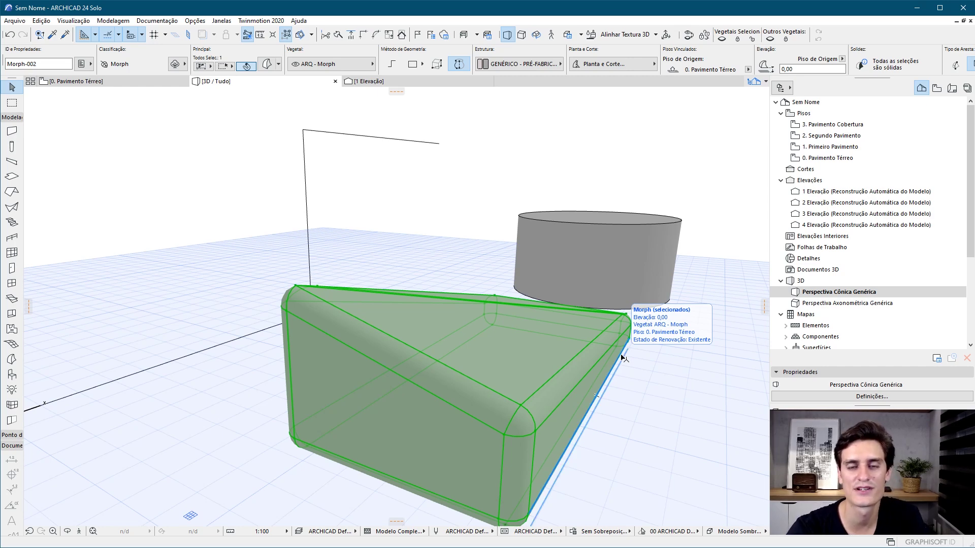
click(588, 482)
shift+middle_drag(588, 483, 402, 312)
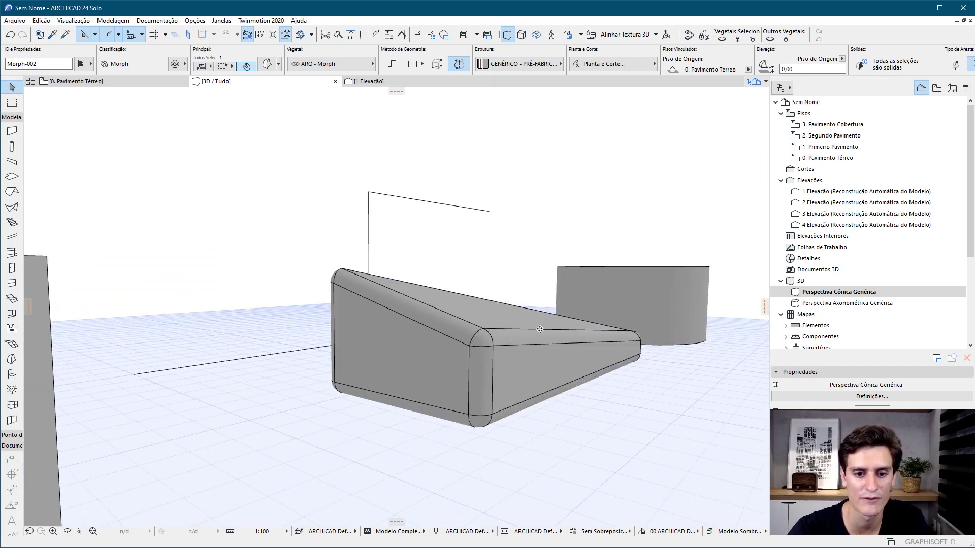
click(399, 309)
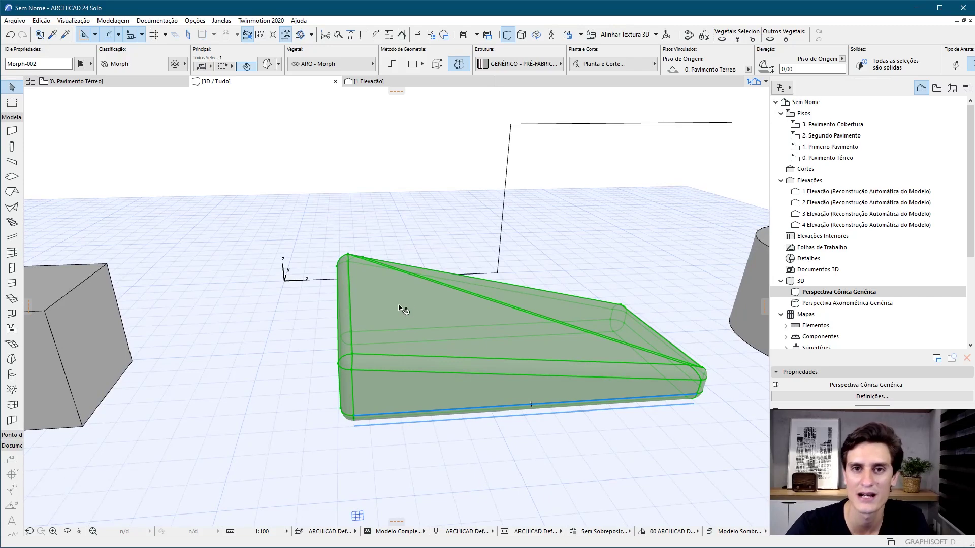
shift+middle_drag(439, 320, 540, 369)
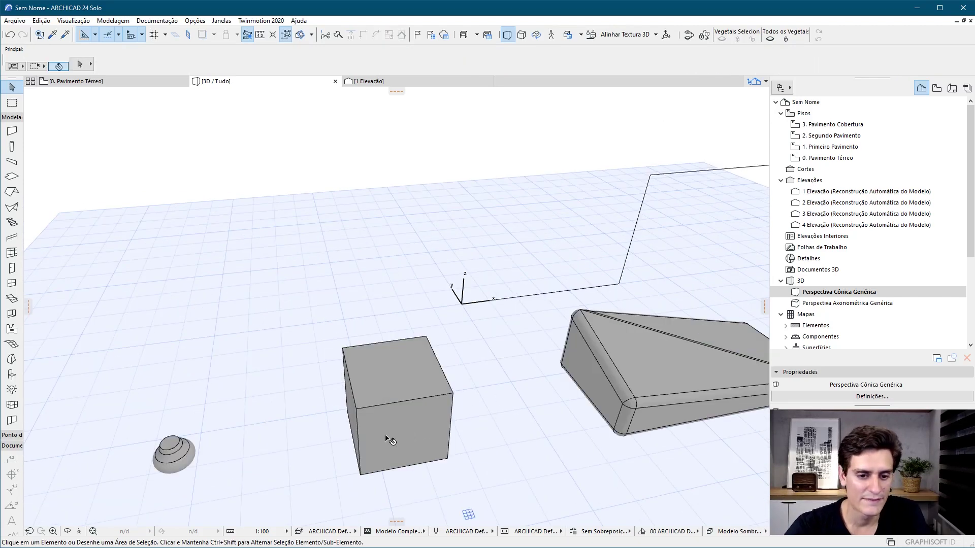
Step: Round one vertical cube edge with a 0,10 fillet, inspect it, then undo it
shift+middle_drag(391, 453, 354, 350)
click(354, 350)
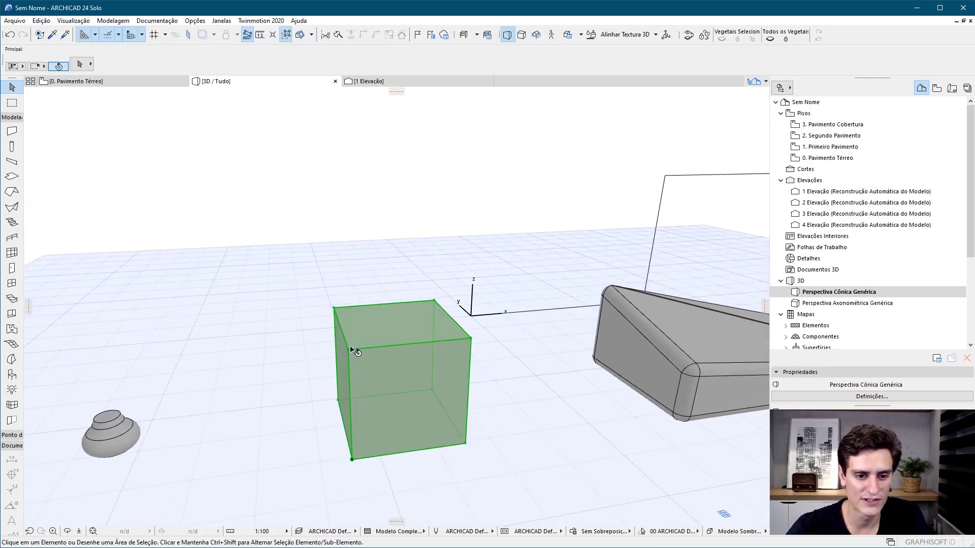
click(350, 351)
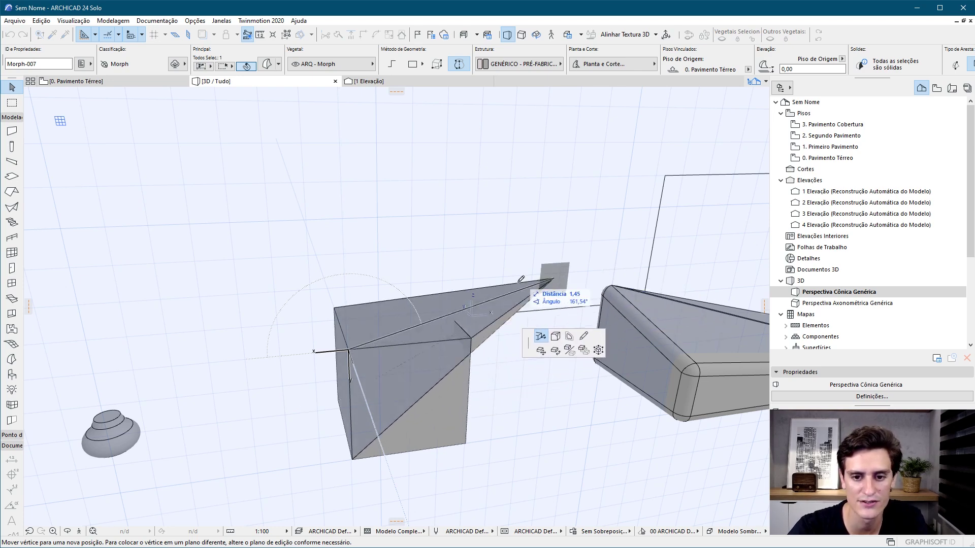
key(Escape)
click(436, 345)
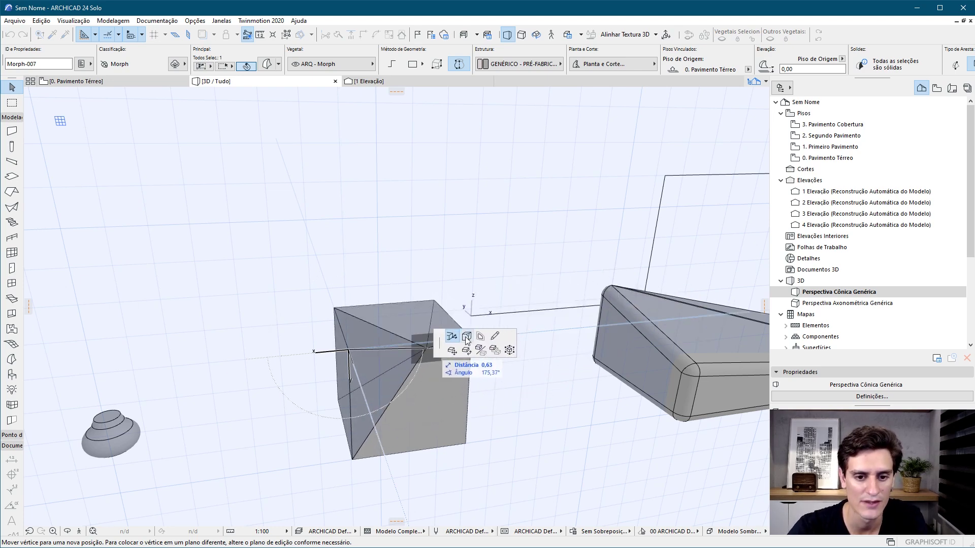
click(467, 337)
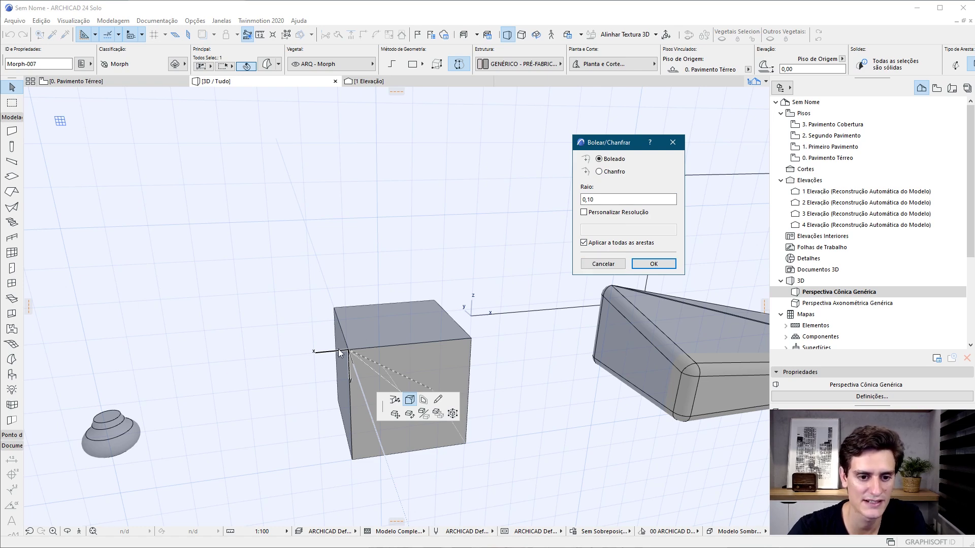
click(654, 264)
scroll(368, 383, up, 5)
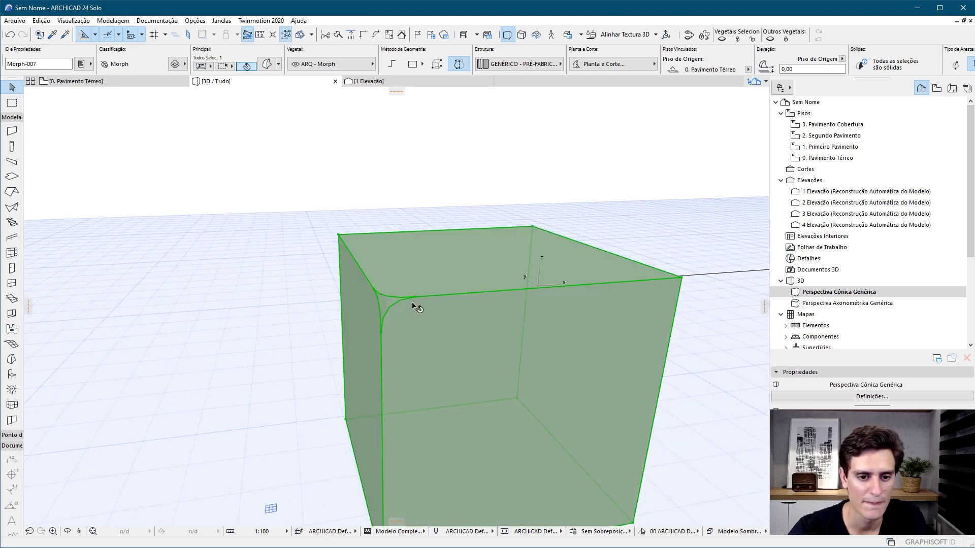
shift+middle_drag(426, 332, 527, 280)
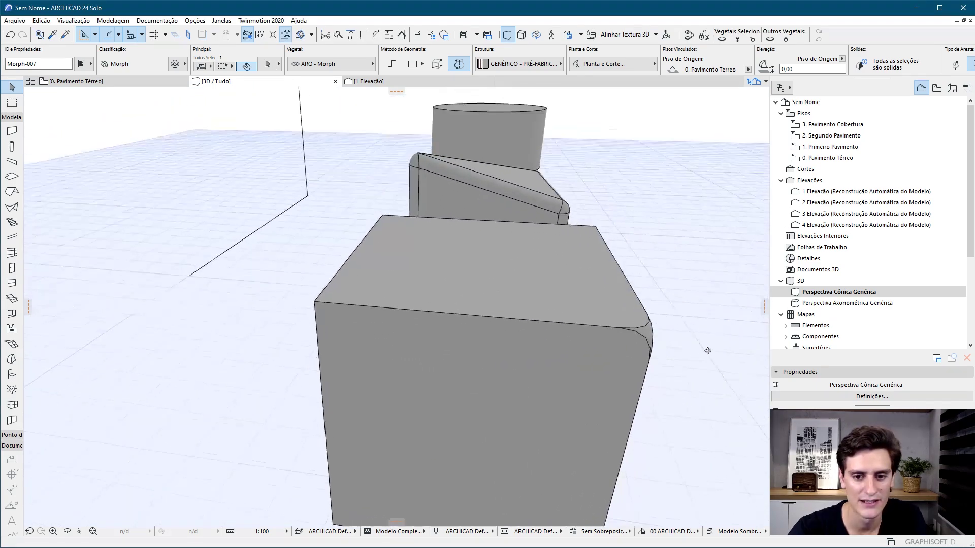
shift+middle_drag(527, 280, 488, 353)
key(ctrl+z)
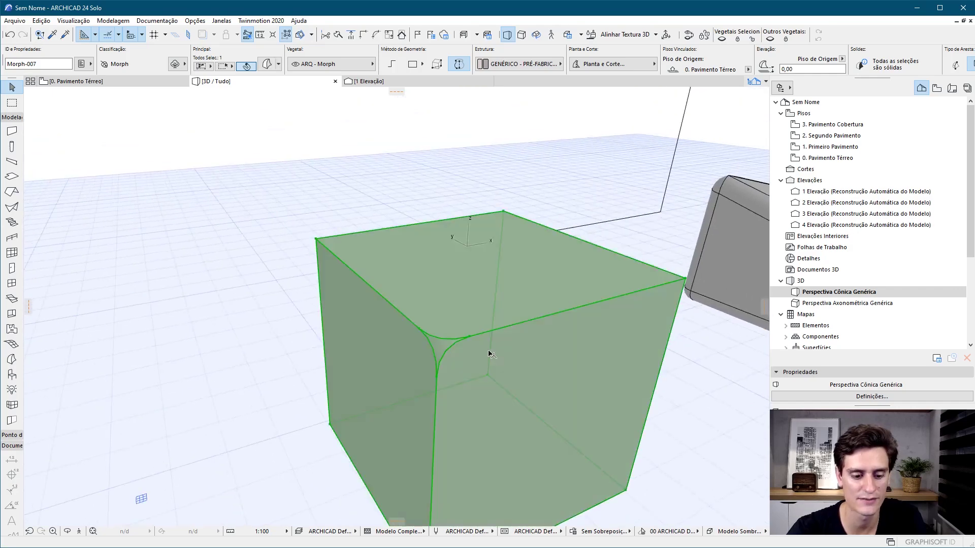
Step: Round all the cube's edges using the Boleado (fillet) option
click(440, 347)
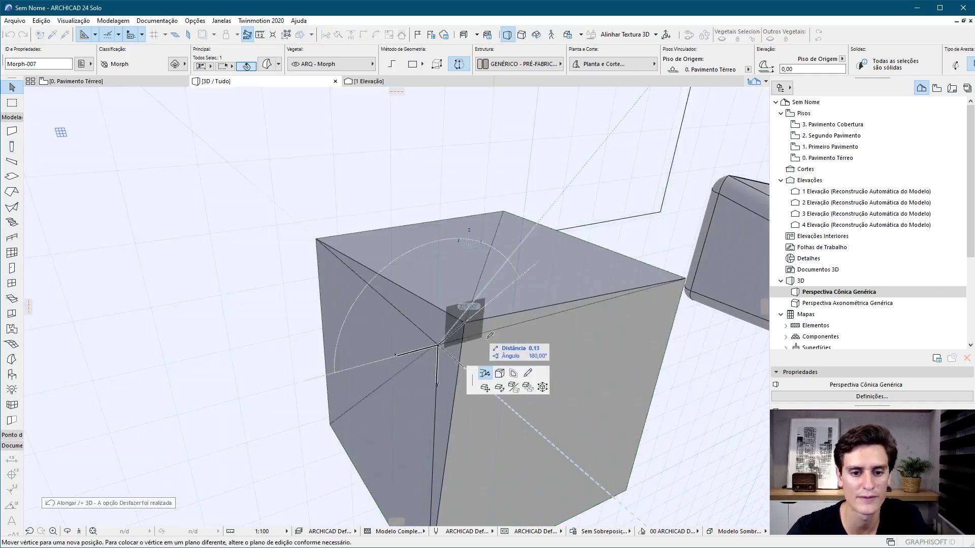
click(498, 375)
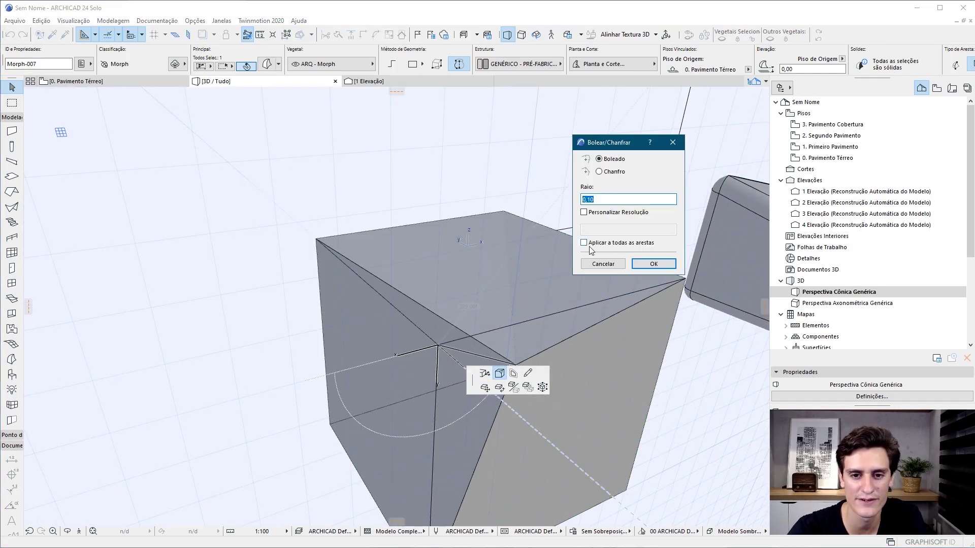
click(662, 268)
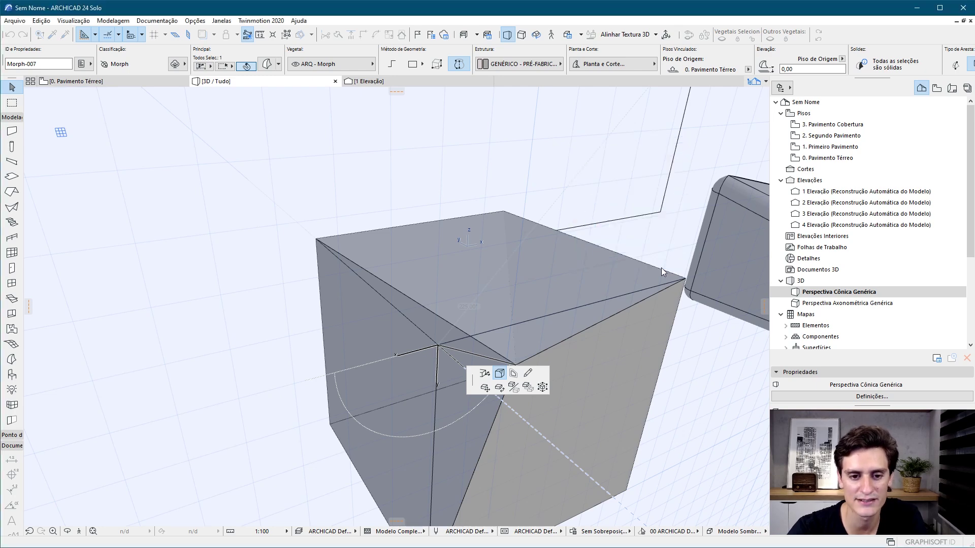
mouse_move(389, 228)
shift+middle_down()
mouse_move(390, 299)
mouse_move(712, 327)
shift+middle_up()
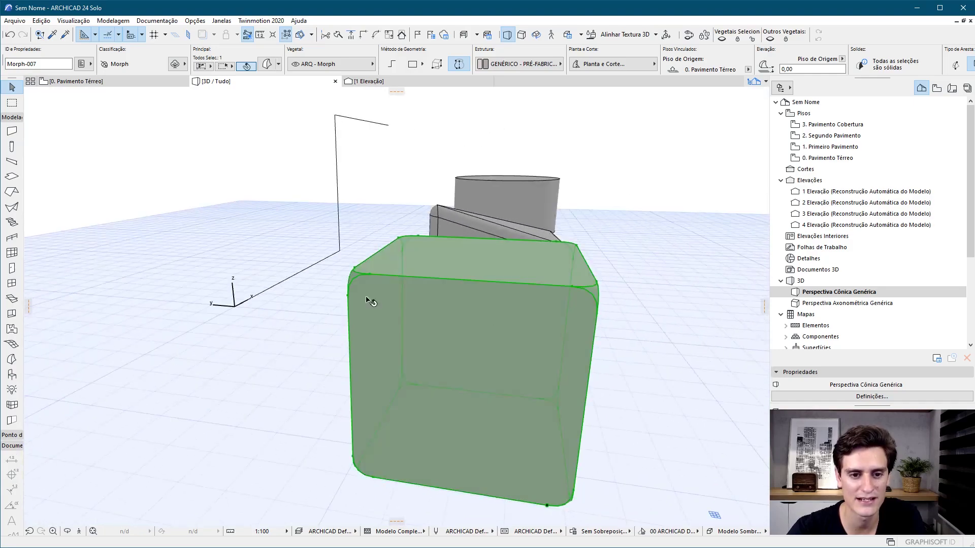
mouse_move(388, 304)
shift+middle_down()
mouse_move(204, 317)
mouse_move(593, 343)
mouse_move(473, 366)
mouse_move(438, 326)
mouse_move(289, 293)
mouse_move(413, 250)
mouse_move(309, 249)
shift+middle_up()
mouse_move(460, 261)
shift+middle_down()
mouse_move(357, 273)
mouse_move(550, 296)
shift+middle_up()
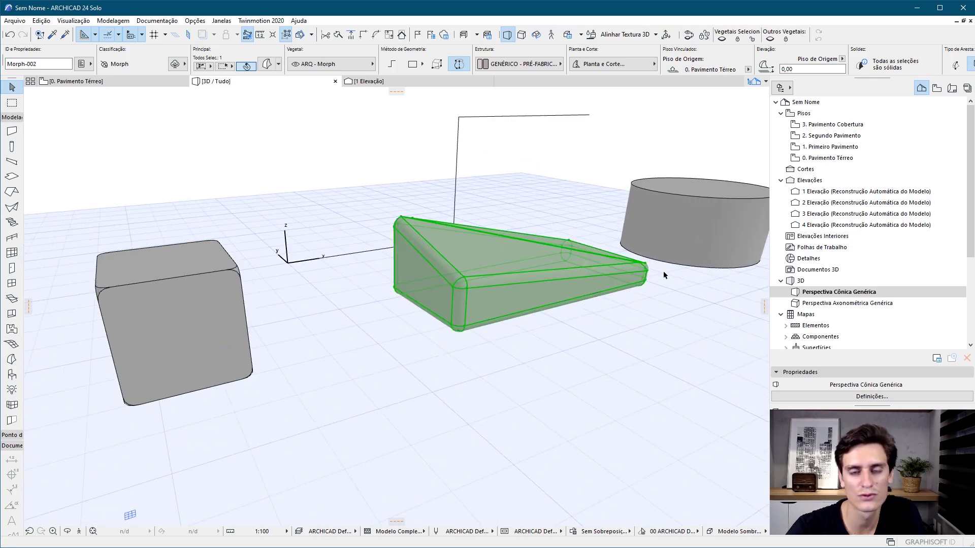
Step: Fillet every cylinder edge with a 0,10 radius using Apply to all edges
mouse_move(279, 281)
shift+middle_down()
mouse_move(500, 230)
mouse_move(266, 294)
shift+middle_up()
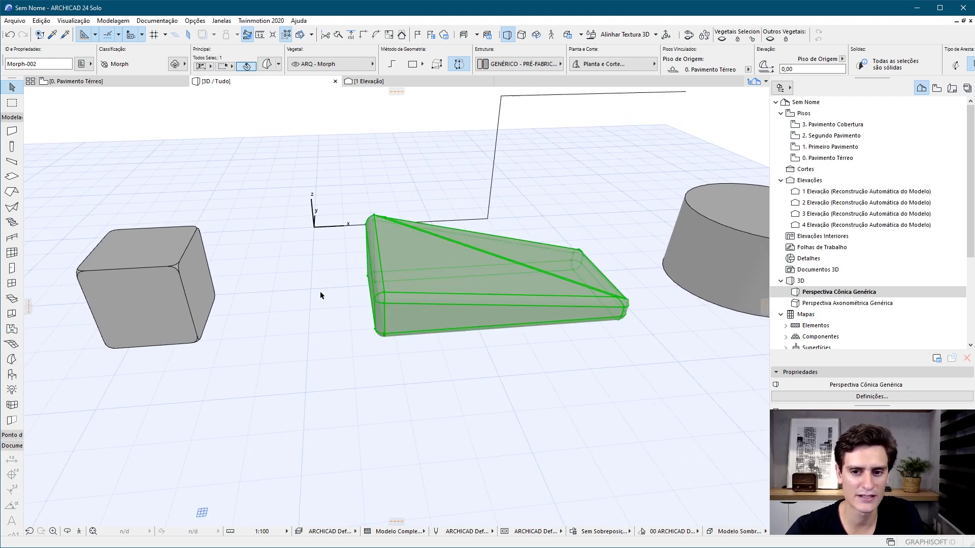
shift+middle_drag(691, 280, 742, 235)
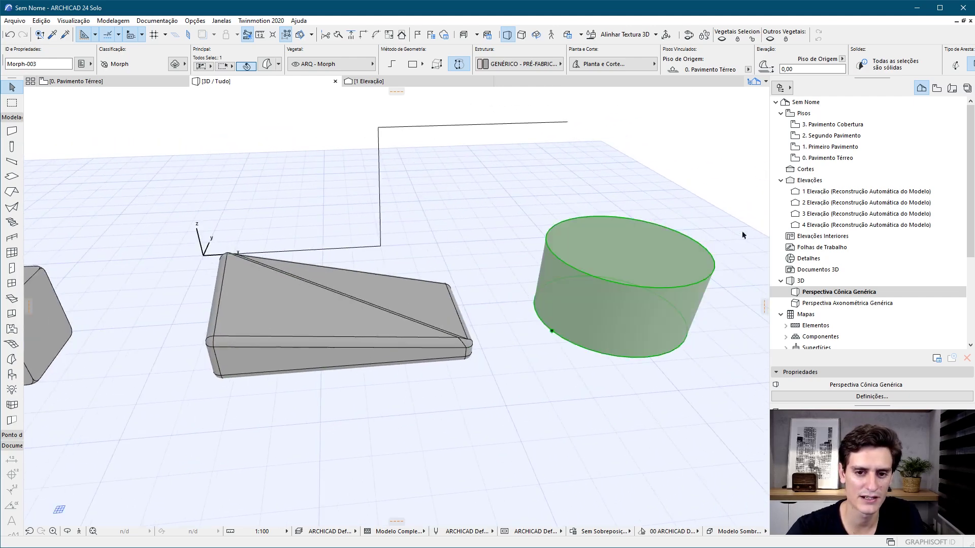
click(582, 274)
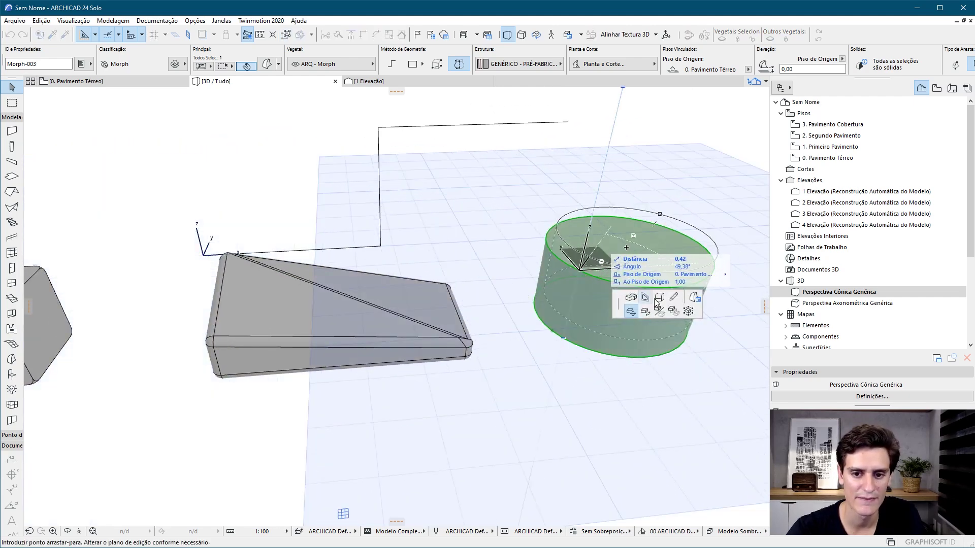
click(659, 299)
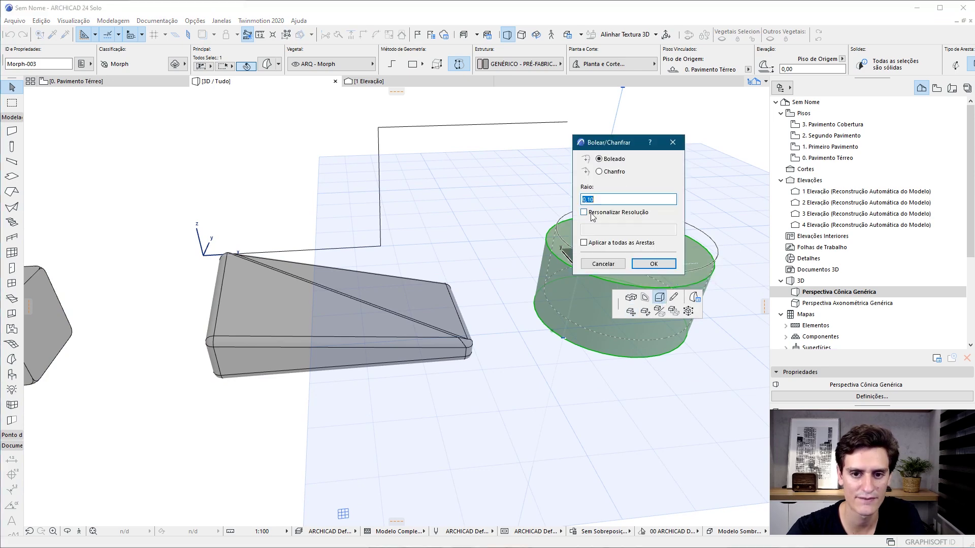
click(654, 264)
mouse_move(631, 382)
shift+middle_down()
mouse_move(174, 312)
mouse_move(620, 374)
shift+middle_up()
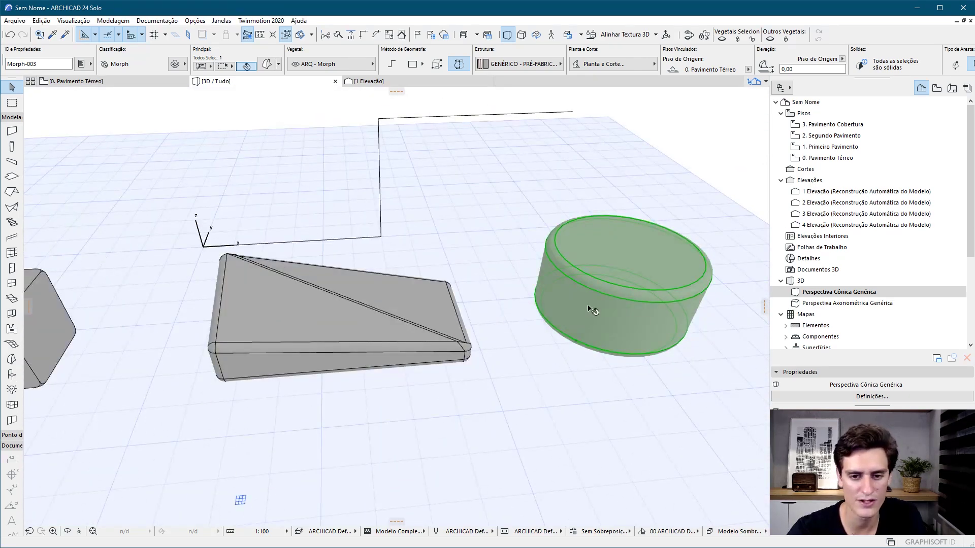
Step: Undo the cylinder fillet and chamfer all its edges at 0,10 with Chanfro
key(ctrl+z)
click(557, 261)
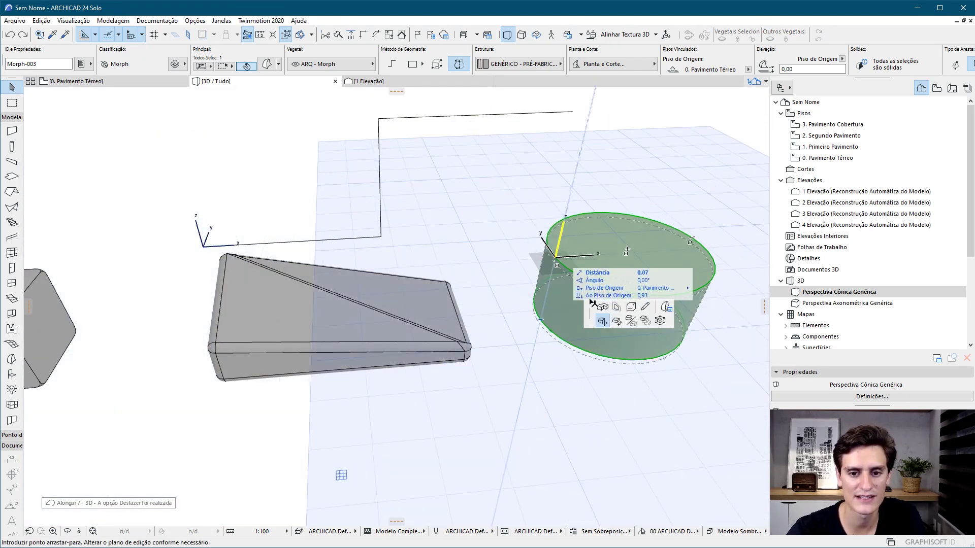
click(631, 307)
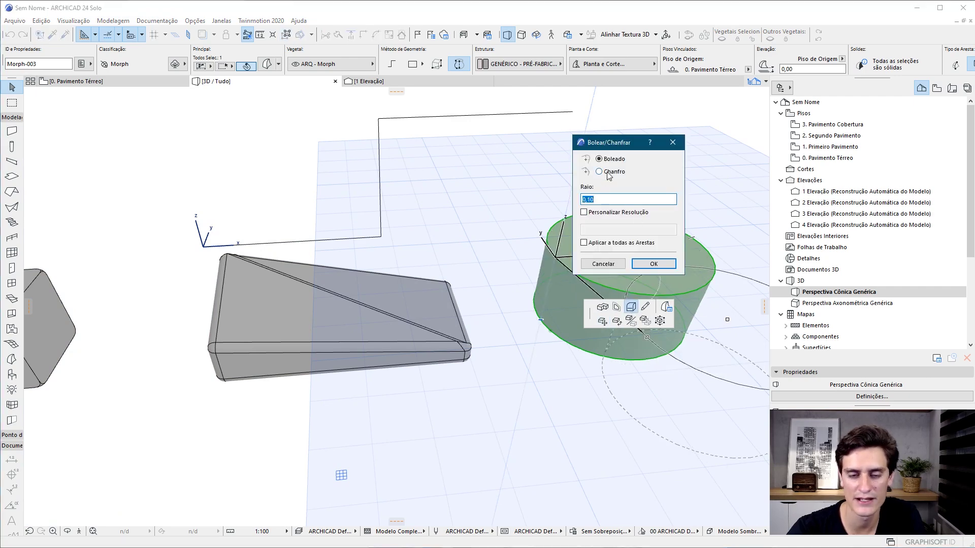
click(653, 263)
mouse_move(644, 277)
shift+middle_down()
mouse_move(468, 229)
mouse_move(539, 196)
shift+middle_up()
scroll(583, 207, up, 5)
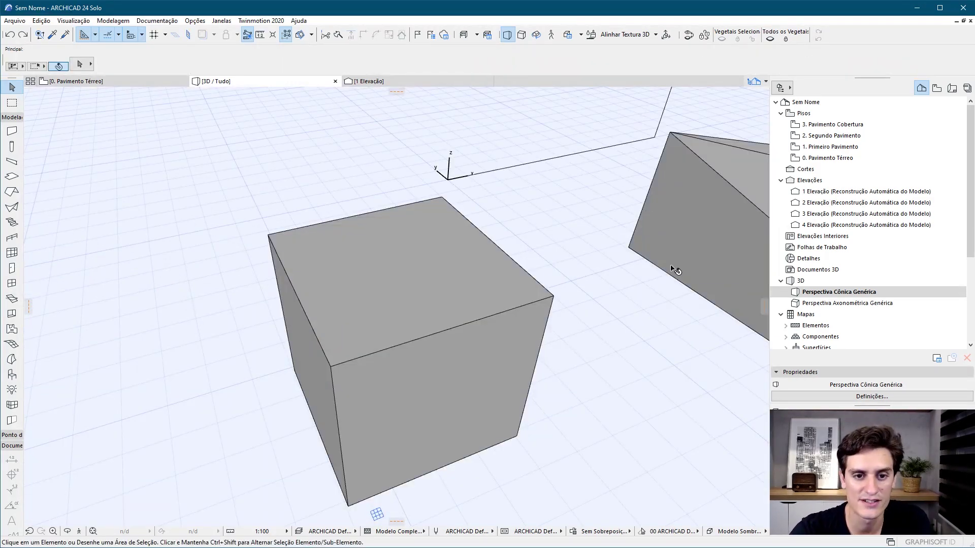
click(338, 282)
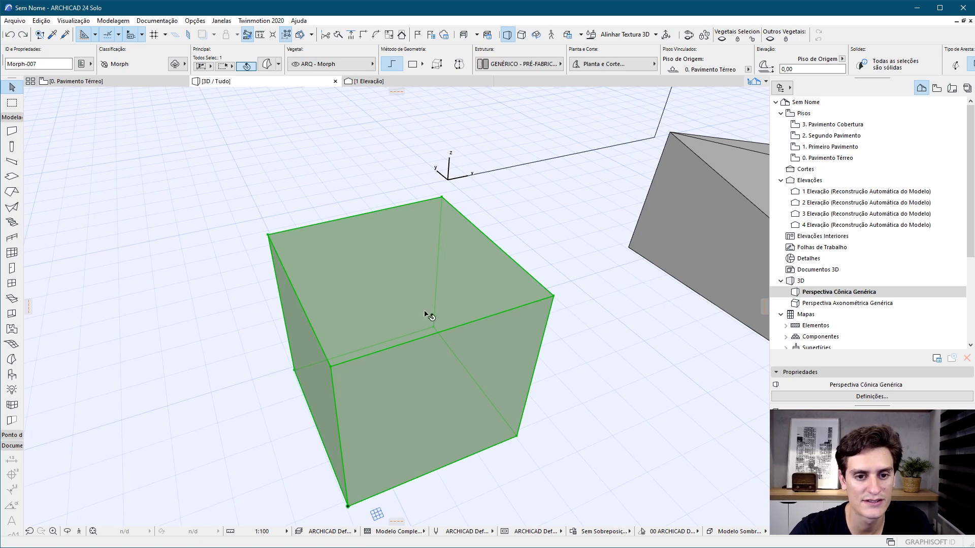
shift+middle_drag(475, 304, 446, 323)
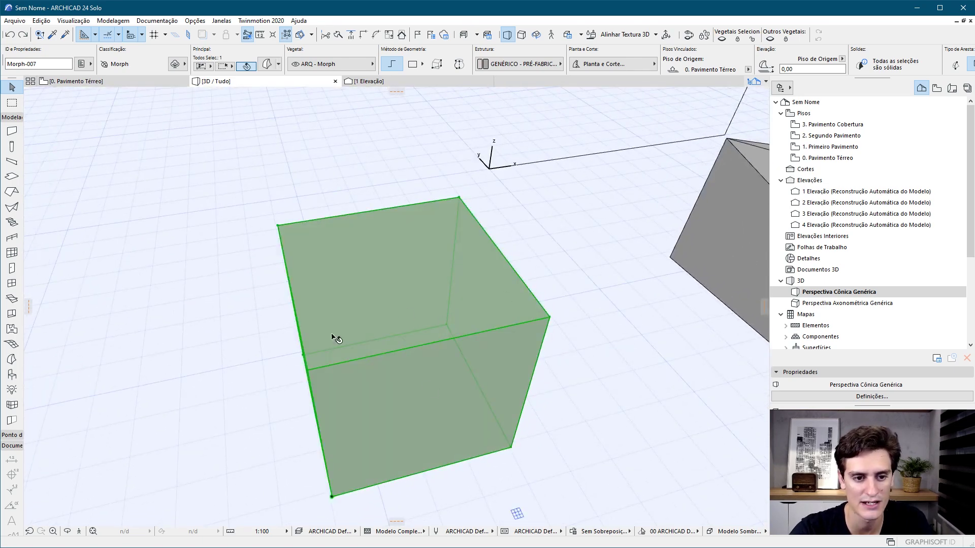
shift+middle_drag(346, 329, 319, 300)
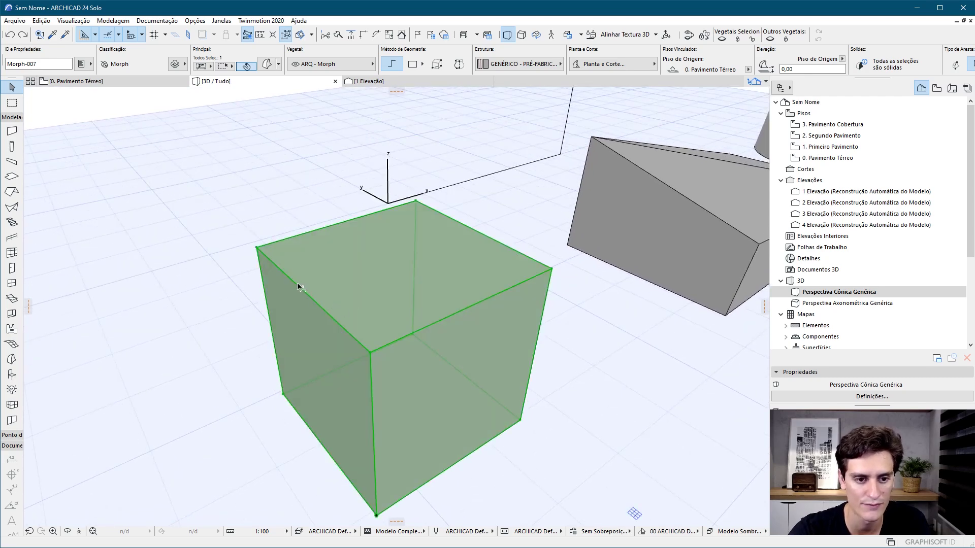
click(309, 274)
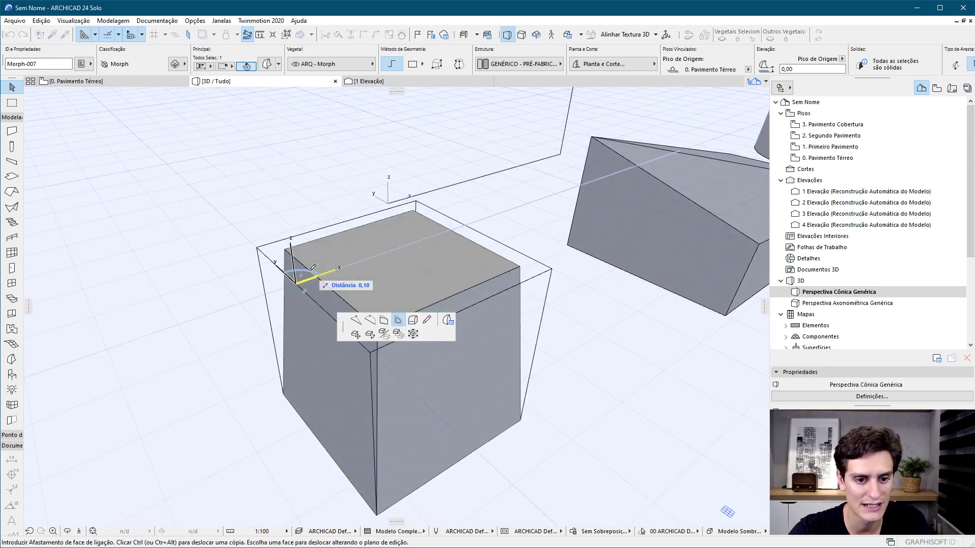
click(398, 326)
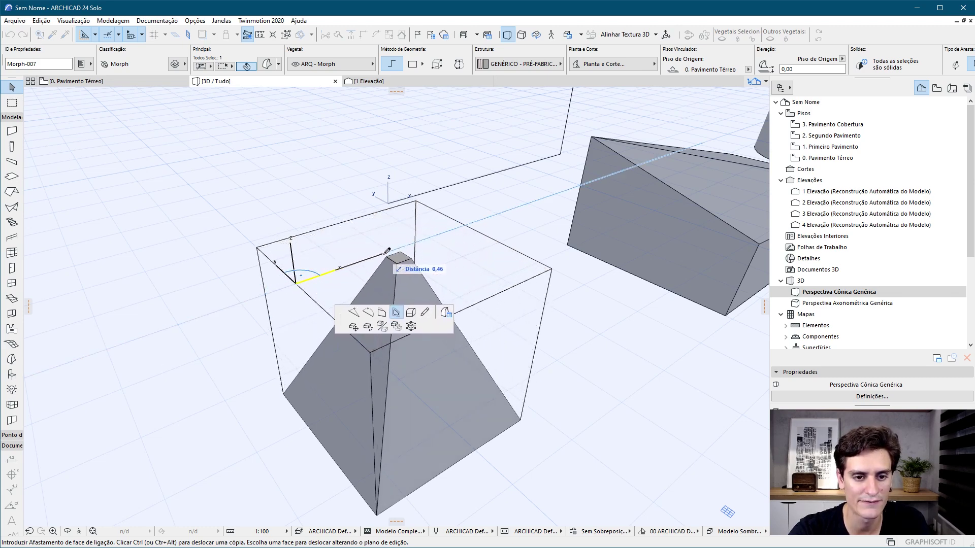
click(399, 257)
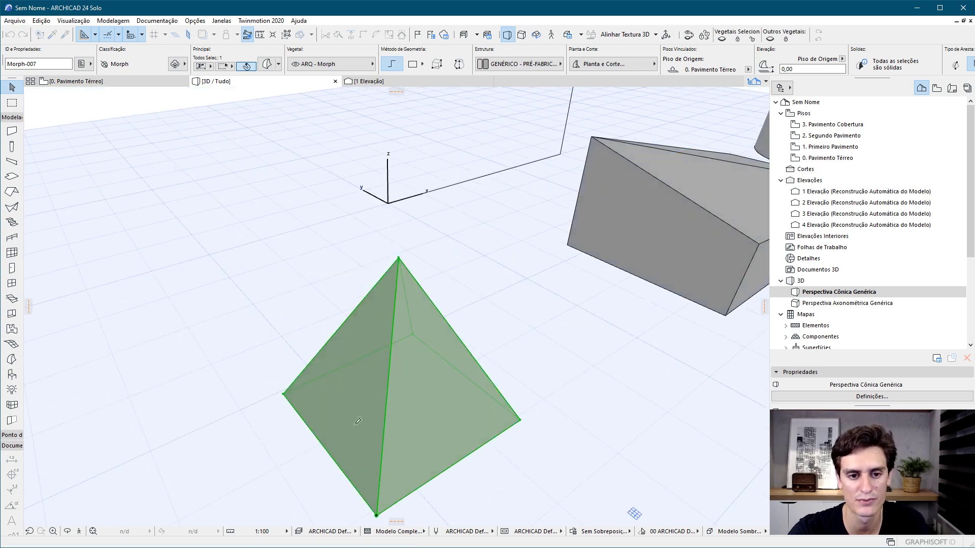
key(ctrl+z)
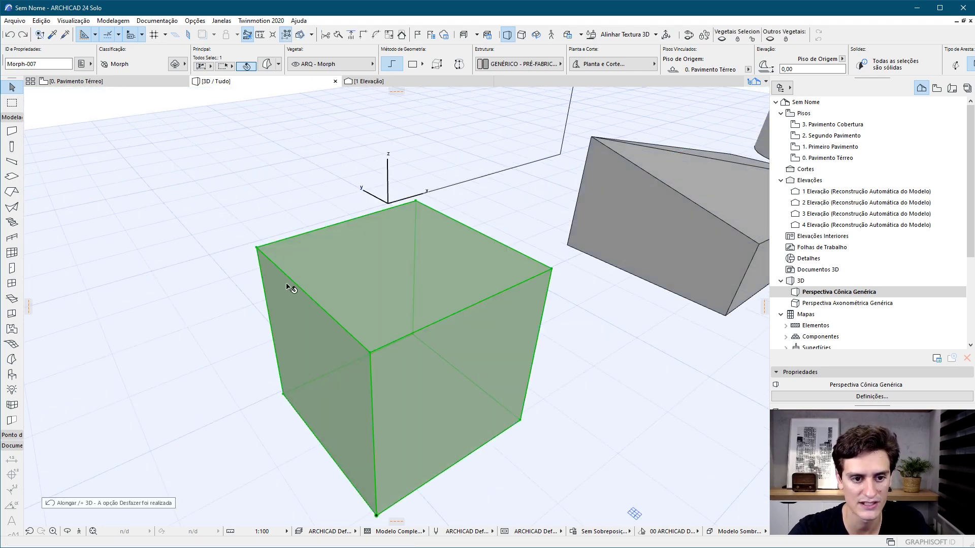
click(312, 275)
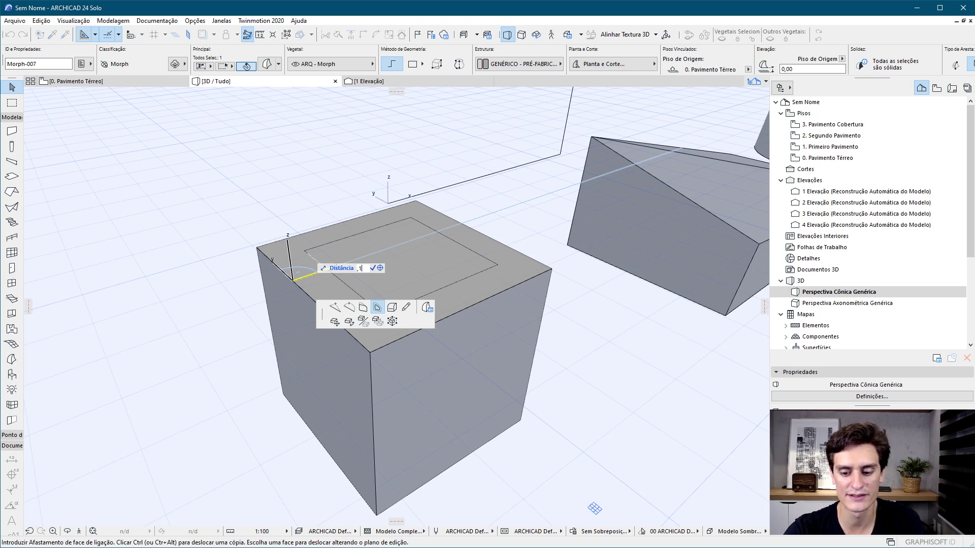
Step: Confirm the 0,1 inset outline on the cube's top face
key(Return)
mouse_move(366, 320)
shift+middle_down()
mouse_move(455, 302)
mouse_move(299, 348)
mouse_move(385, 330)
shift+middle_up()
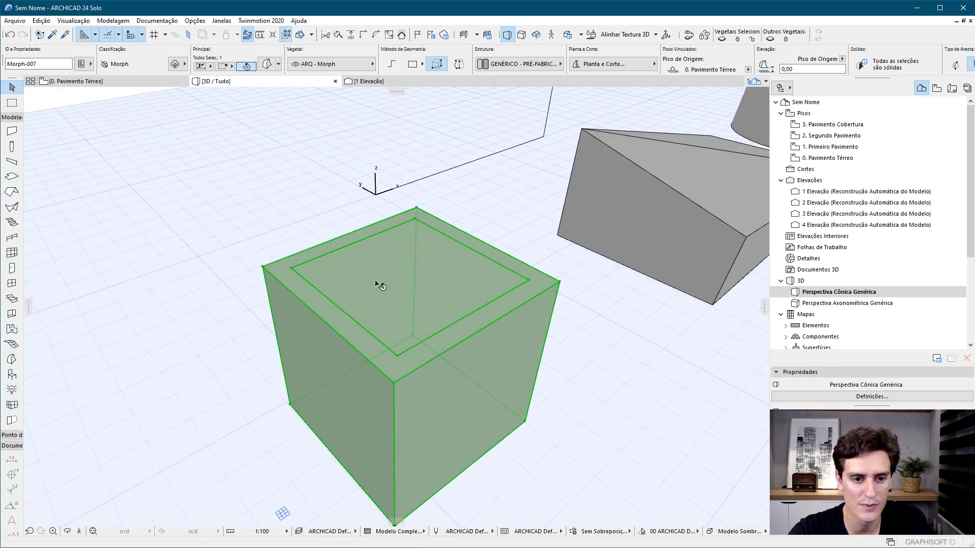
Step: Push the inset top square down into the cube to form a hole
click(366, 260)
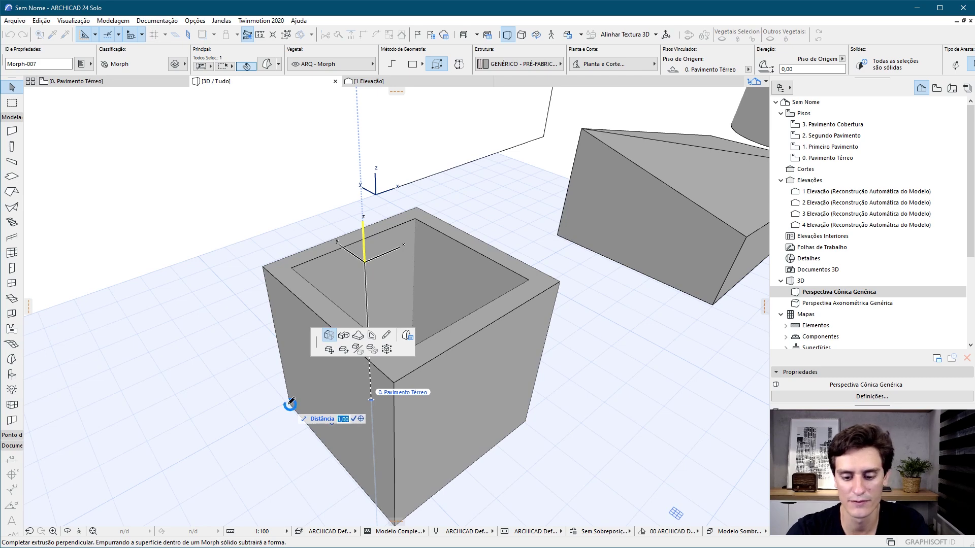
key(Return)
mouse_move(481, 279)
shift+middle_down()
mouse_move(213, 349)
mouse_move(149, 249)
mouse_move(406, 333)
shift+middle_up()
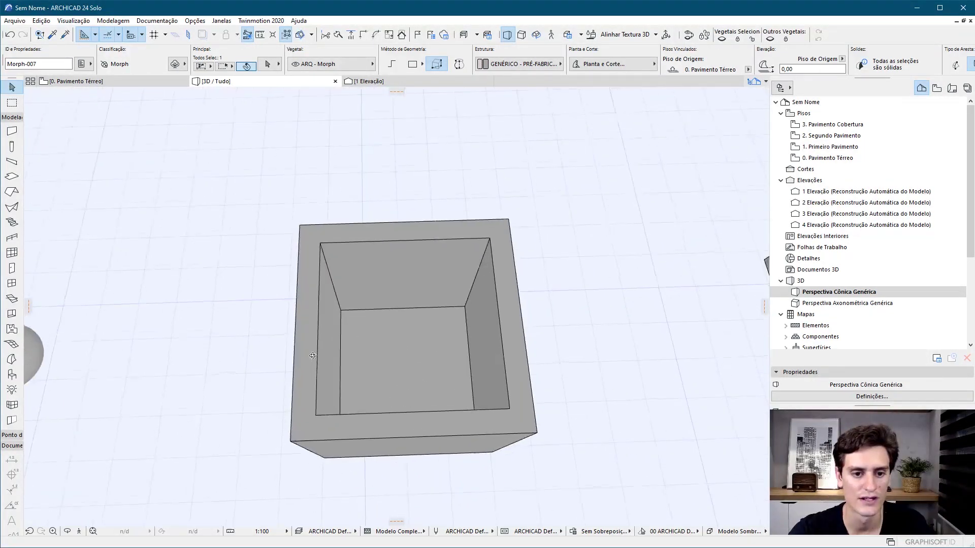
Step: Offset the hole's bottom face edges inward so the inner walls taper
click(349, 333)
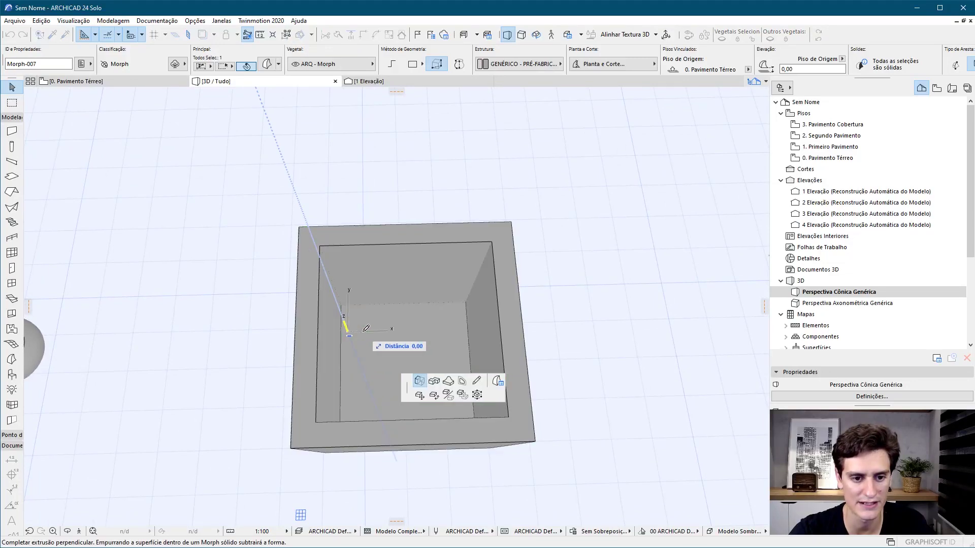
click(460, 385)
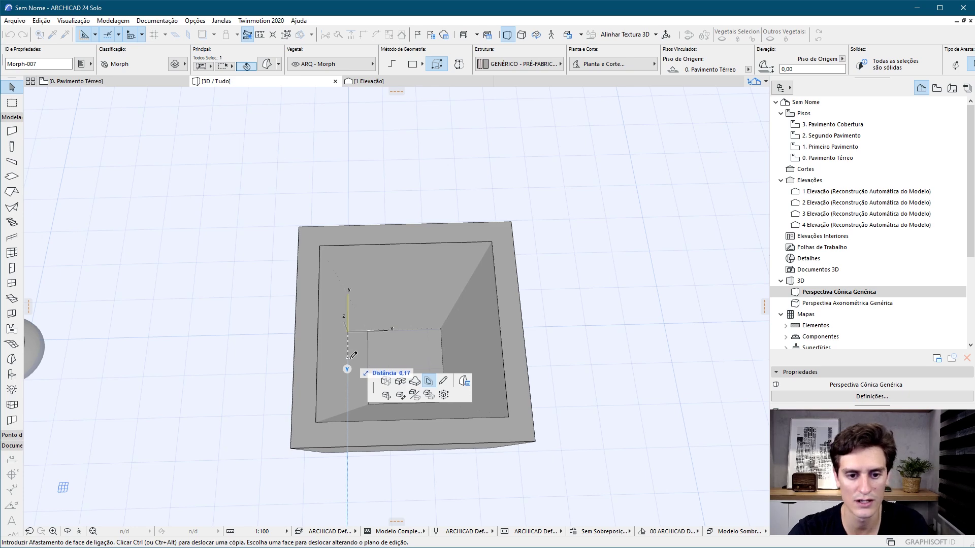
text(1)
key(Return)
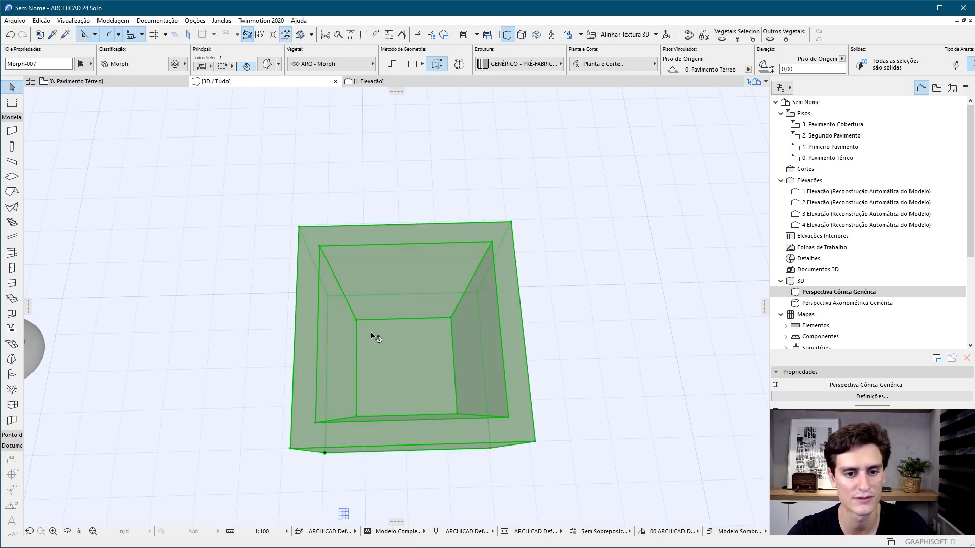
mouse_move(583, 392)
shift+middle_down()
mouse_move(142, 435)
mouse_move(431, 252)
shift+middle_up()
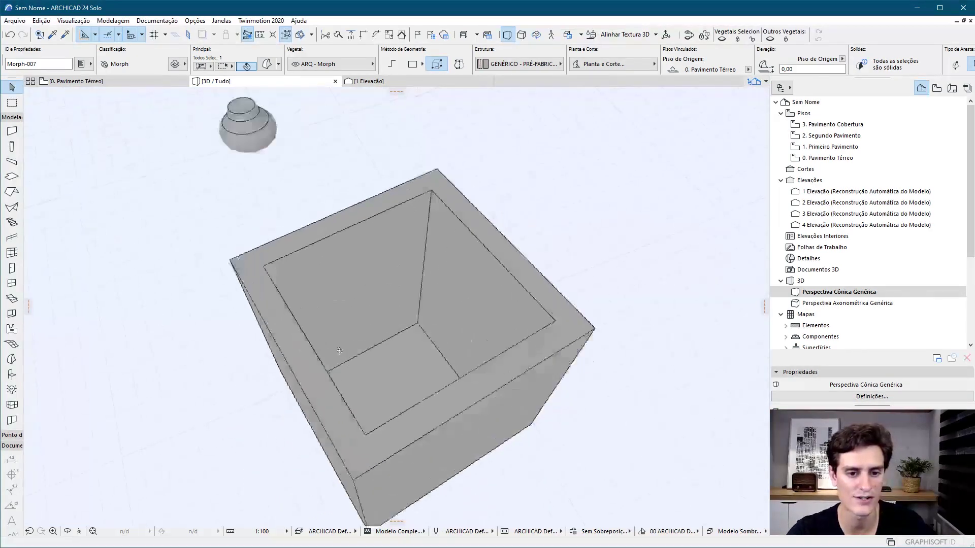
Step: Orbit around the hollow box from several angles, selecting and deselecting the morph
click(431, 253)
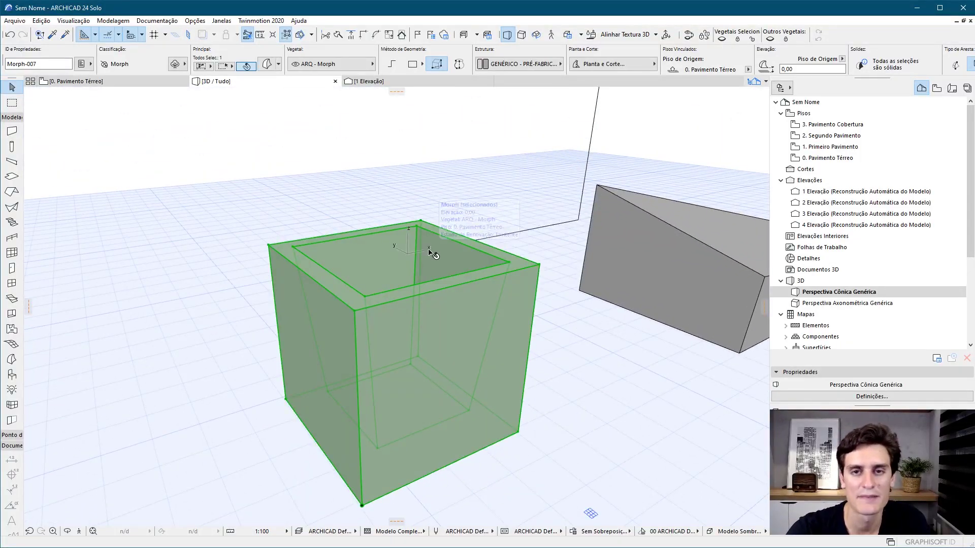
mouse_move(435, 242)
shift+middle_down()
mouse_move(597, 417)
mouse_move(644, 405)
mouse_move(506, 230)
shift+middle_up()
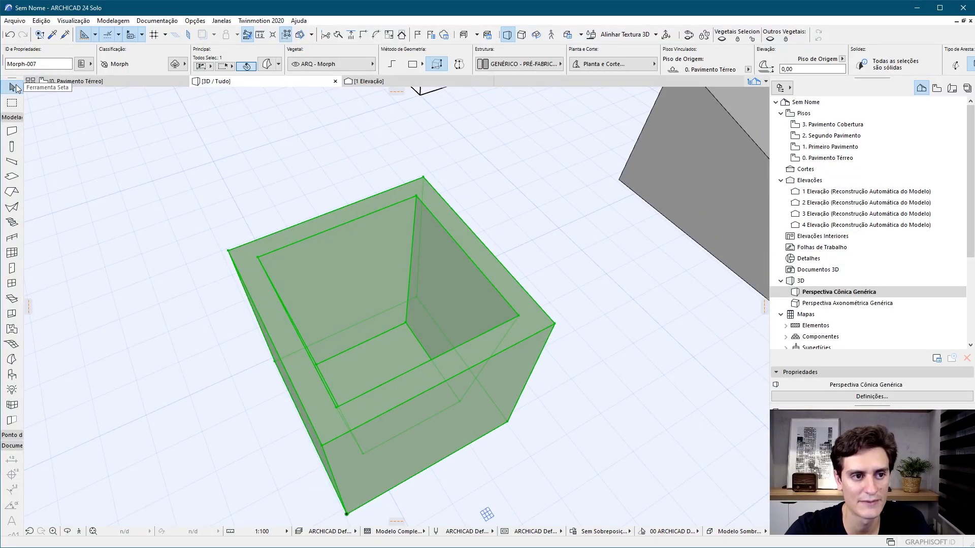
key(Escape)
click(82, 65)
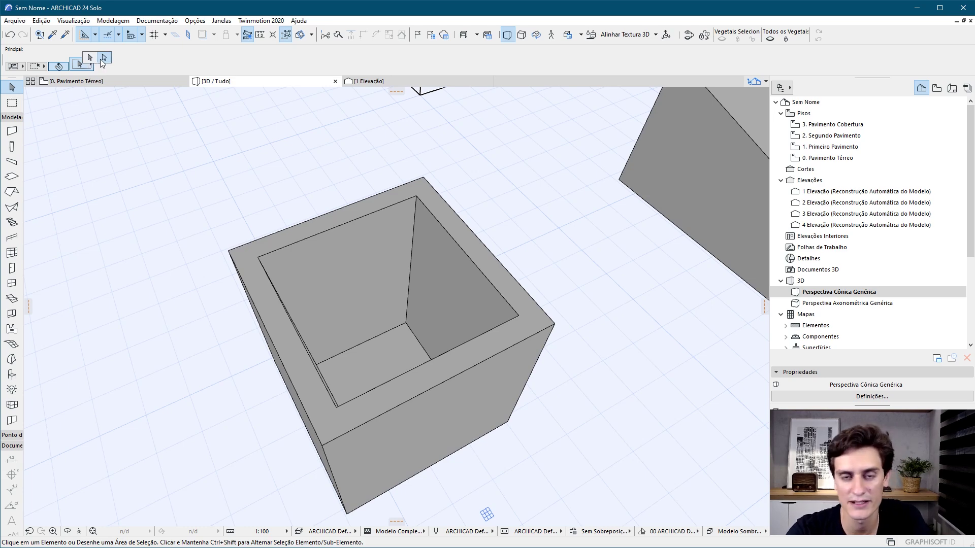
click(349, 246)
mouse_move(570, 351)
shift+middle_down()
mouse_move(512, 217)
mouse_move(574, 254)
shift+middle_up()
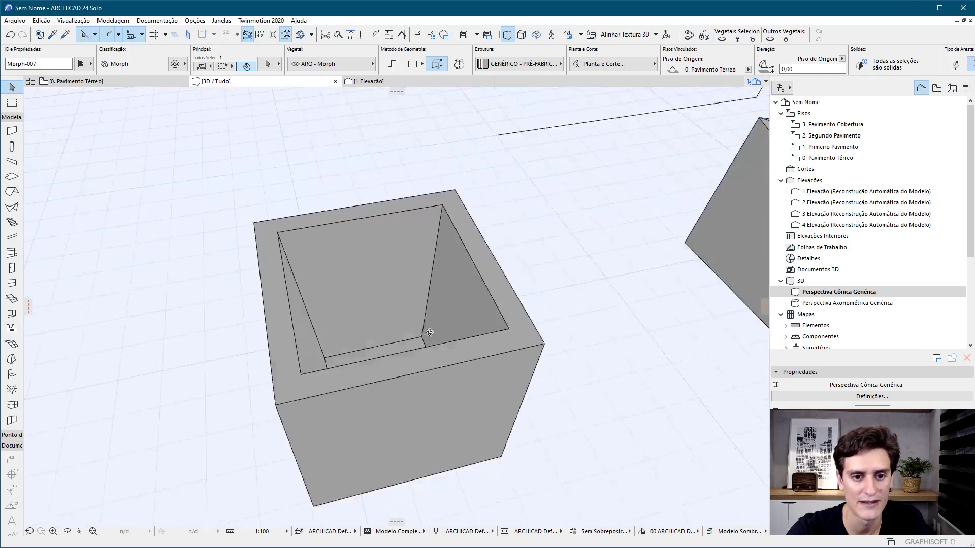
key(Escape)
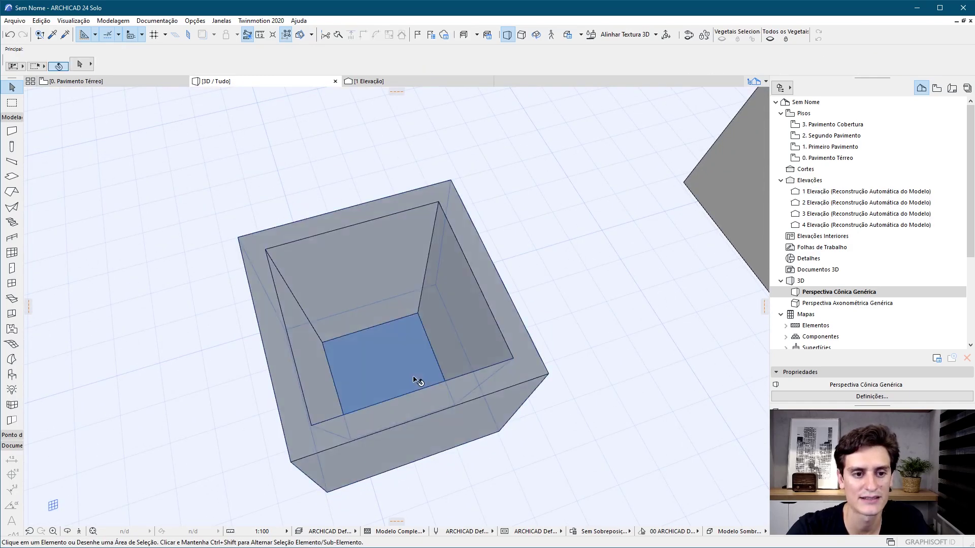
shift+middle_drag(413, 381, 409, 301)
shift+middle_drag(430, 198, 256, 174)
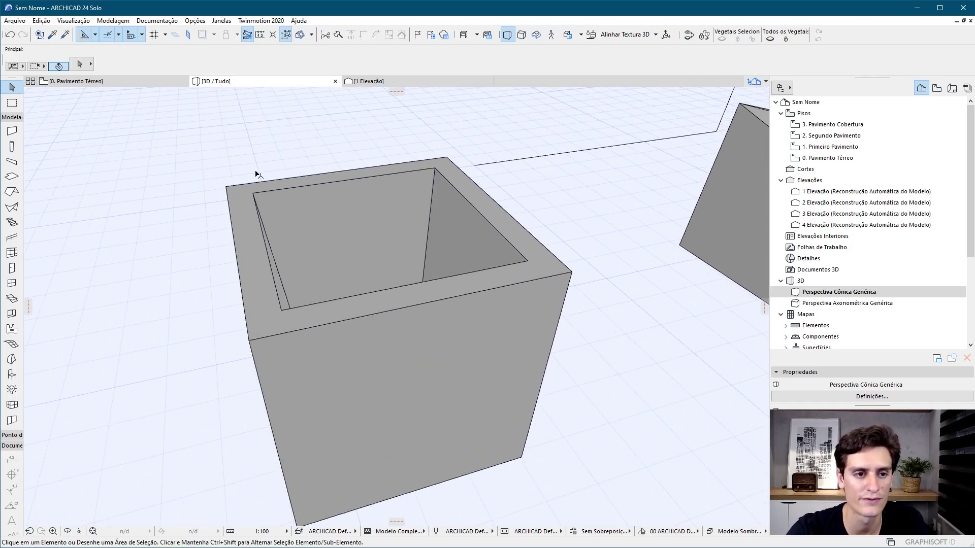
Step: Switch the Info Box selection mode to Sub-Element and pick an inner face of the box
click(250, 223)
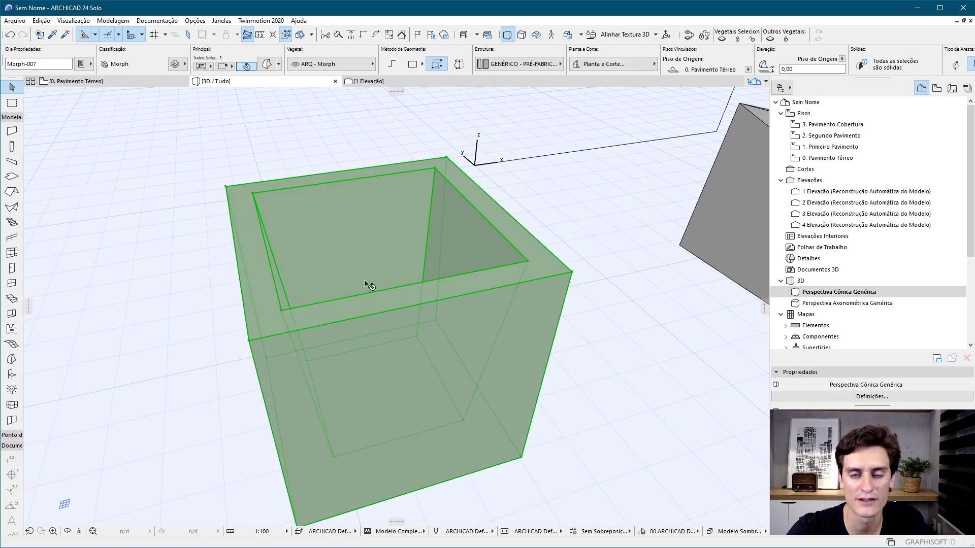
shift+middle_drag(369, 286, 276, 269)
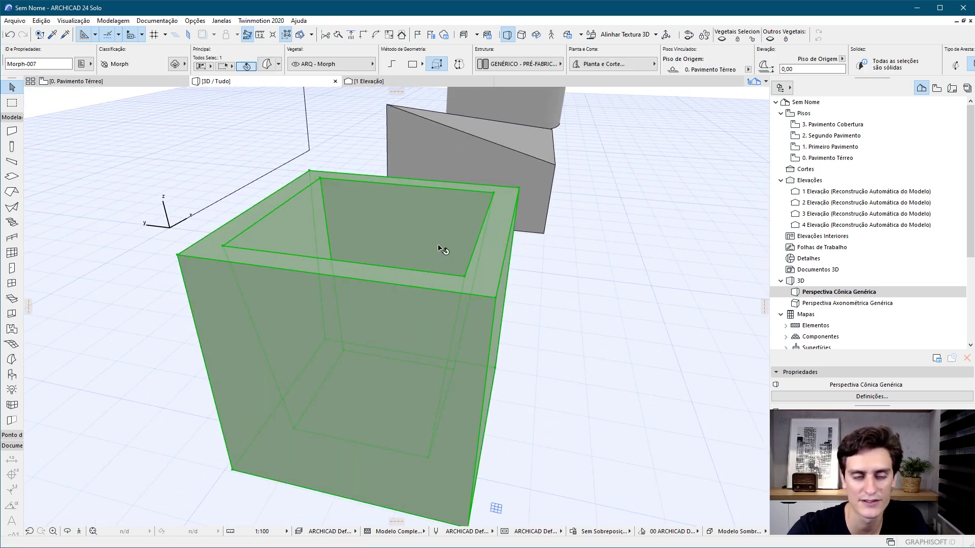
shift+middle_drag(482, 235, 100, 126)
key(Escape)
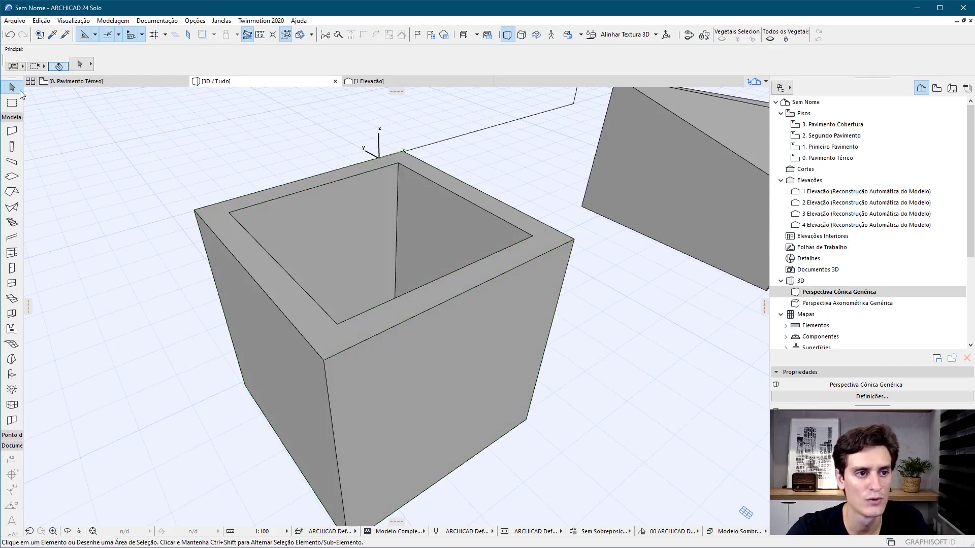
click(103, 62)
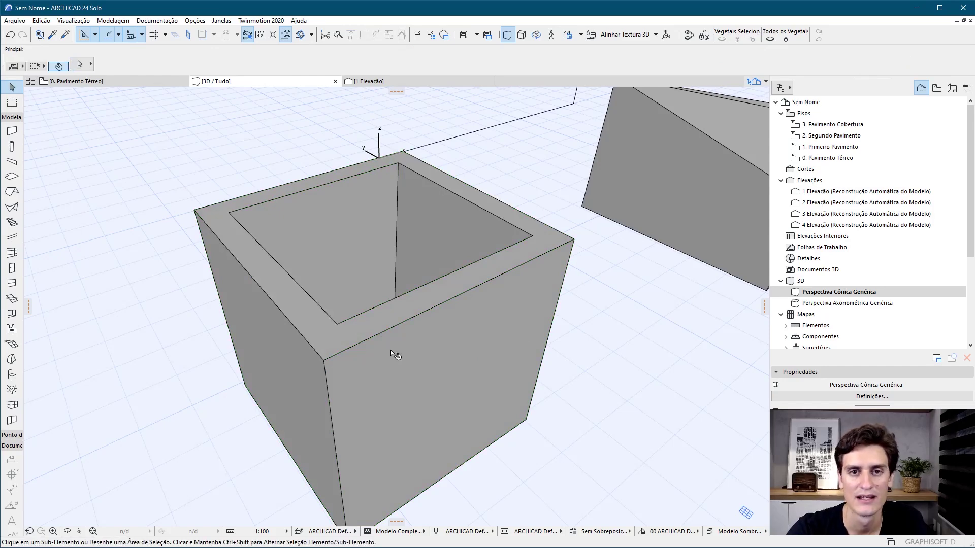
click(237, 237)
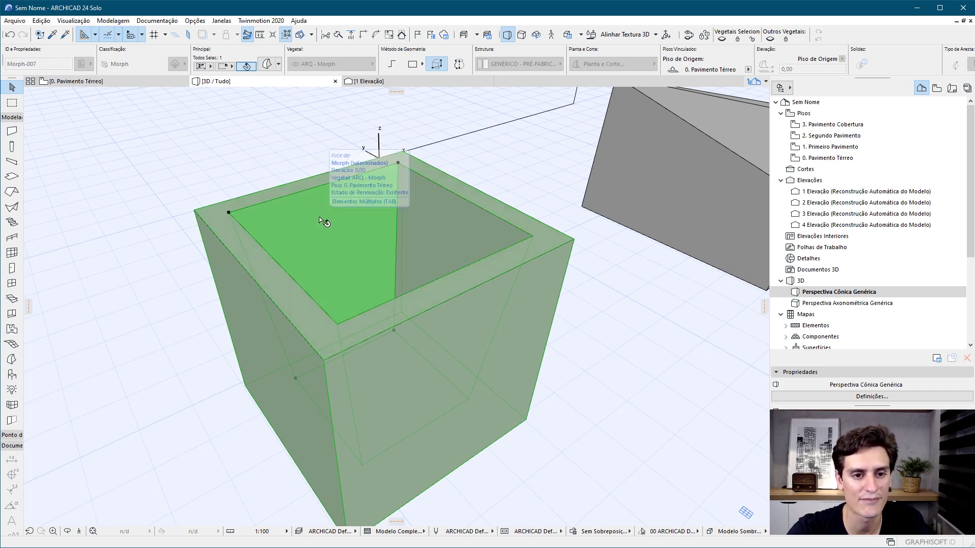
shift+middle_drag(577, 261, 410, 271)
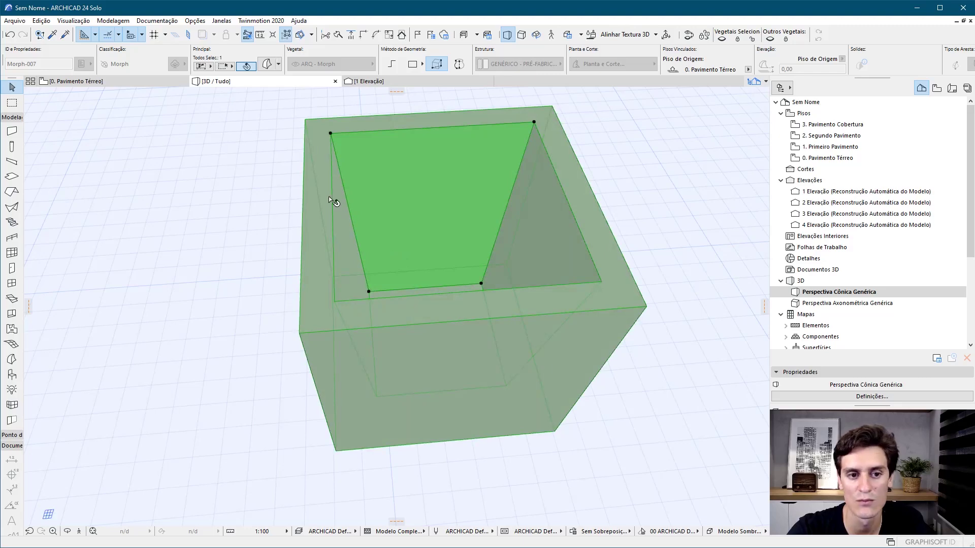
mouse_move(328, 406)
shift+middle_down()
mouse_move(444, 346)
mouse_move(337, 298)
shift+middle_up()
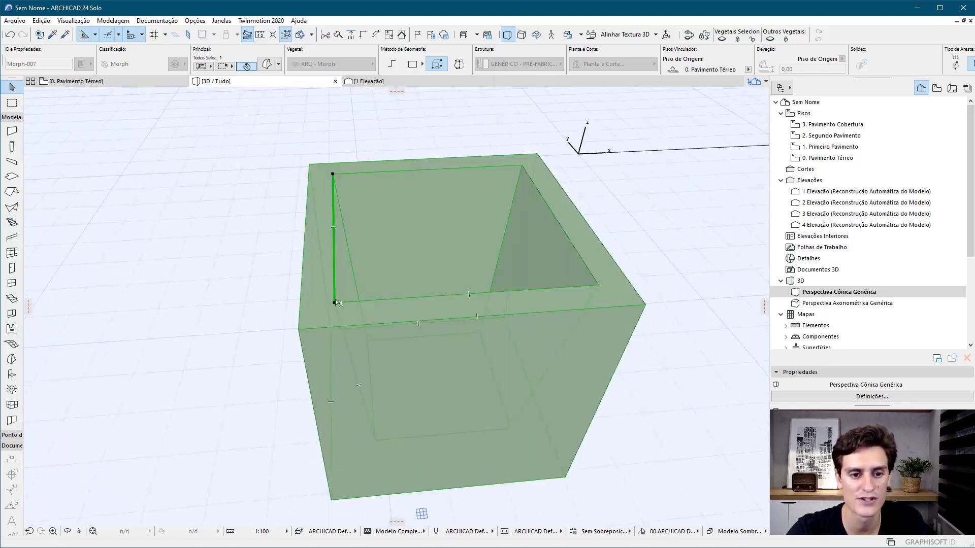
click(334, 303)
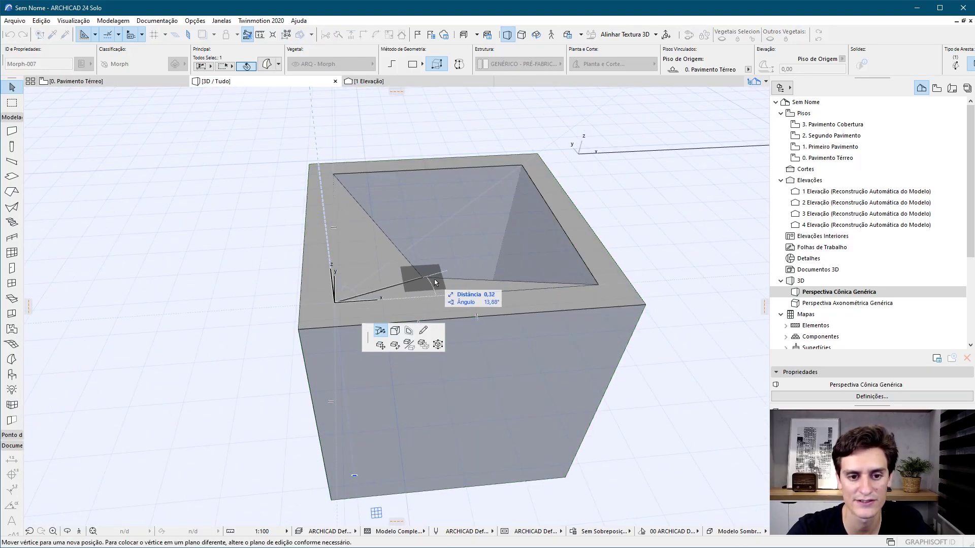
click(424, 296)
key(ctrl+z)
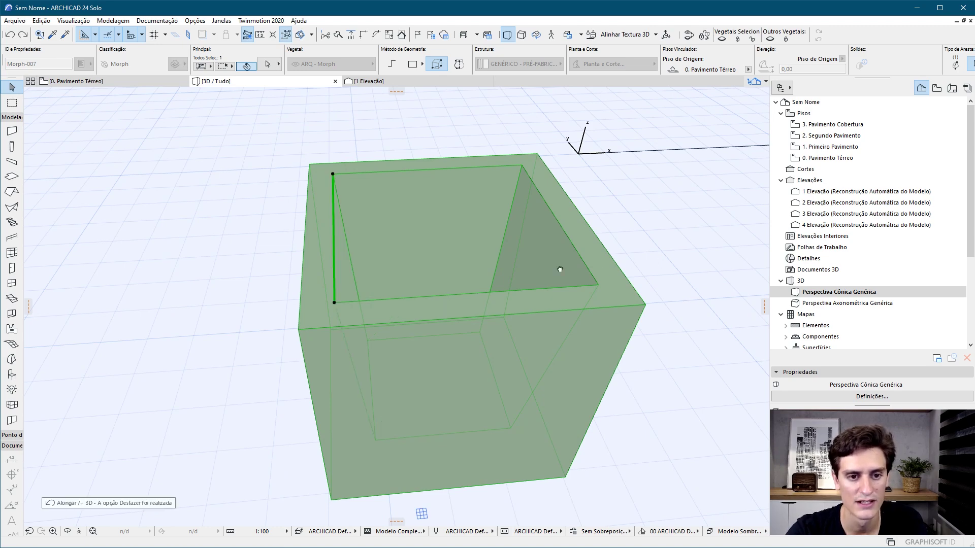
shift+middle_drag(591, 265, 387, 269)
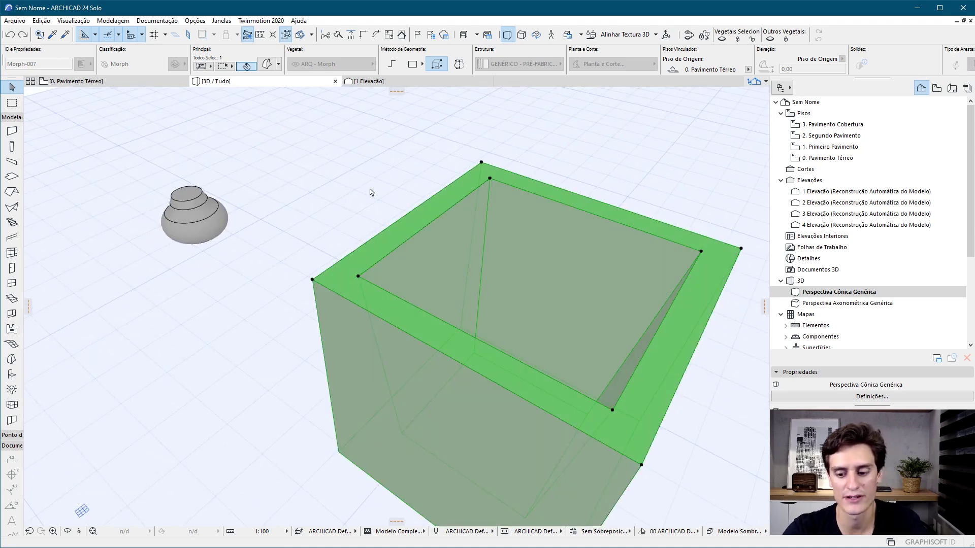
key(Escape)
mouse_move(420, 269)
shift+middle_down()
mouse_move(415, 366)
mouse_move(639, 331)
shift+middle_up()
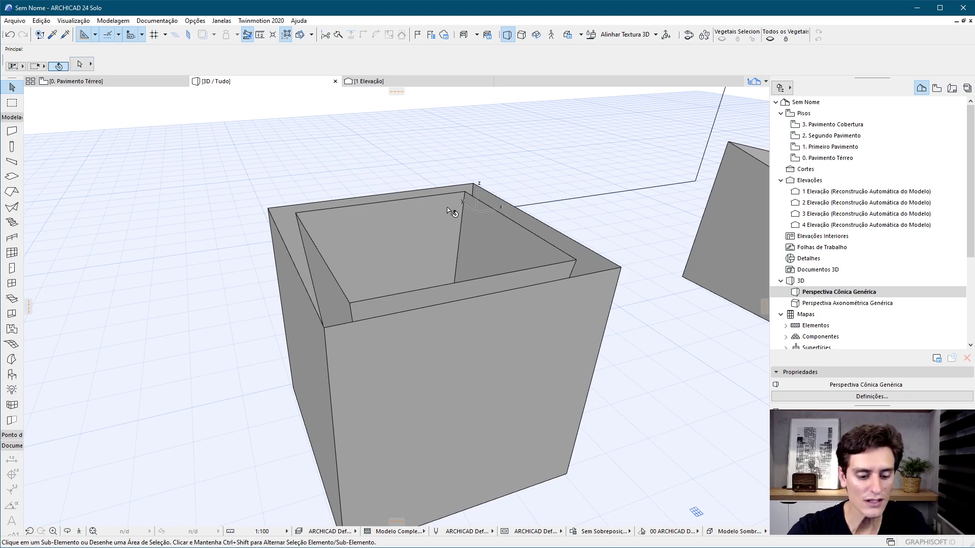
key(ctrl+z)
click(504, 197)
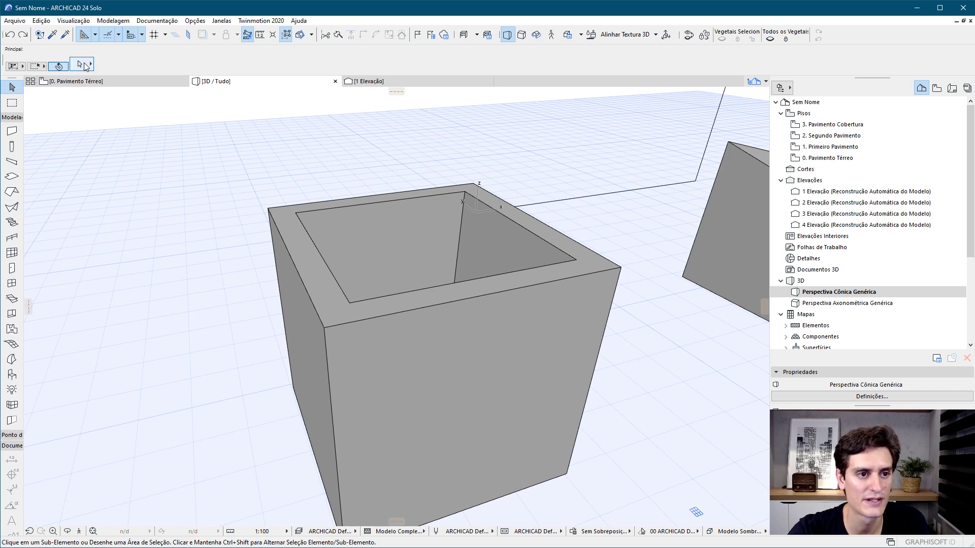
click(90, 55)
click(381, 339)
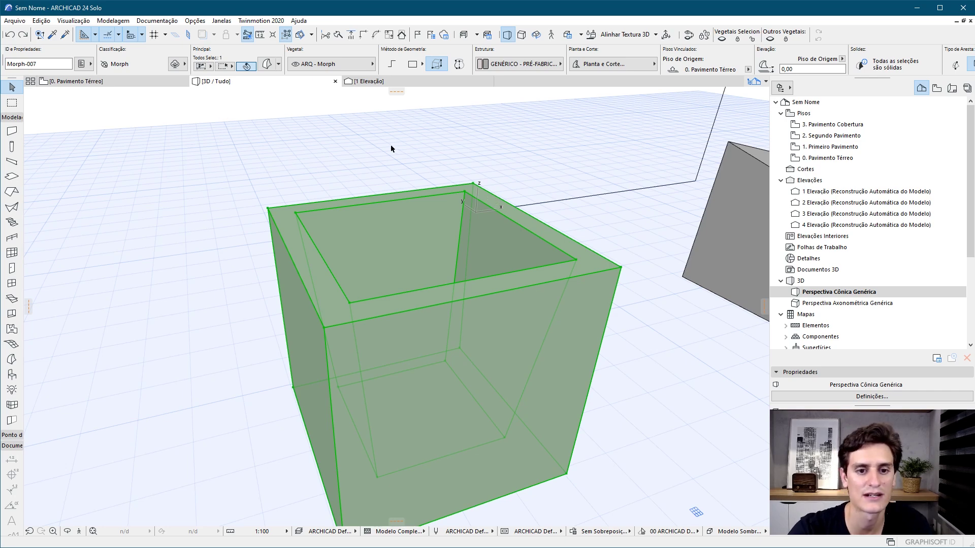
click(375, 173)
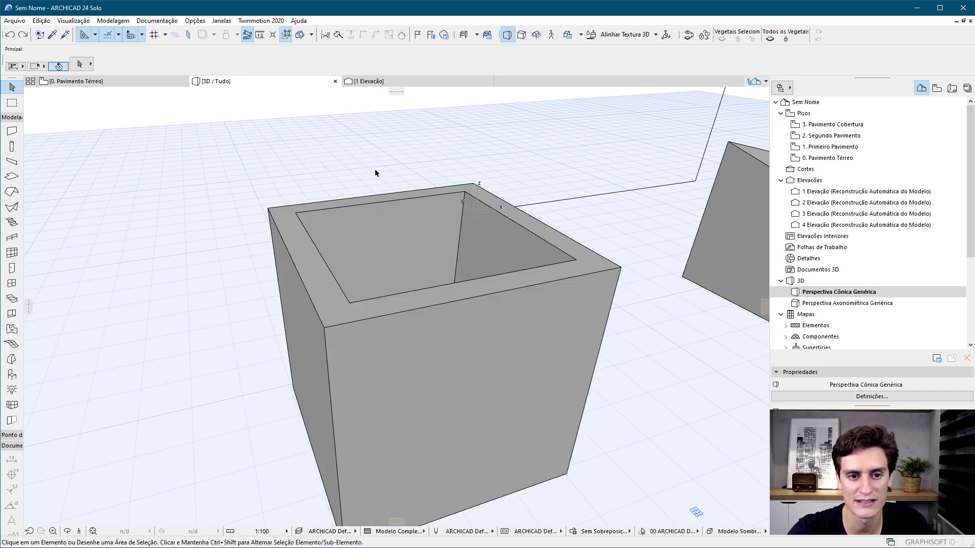
key(ctrl+shift)
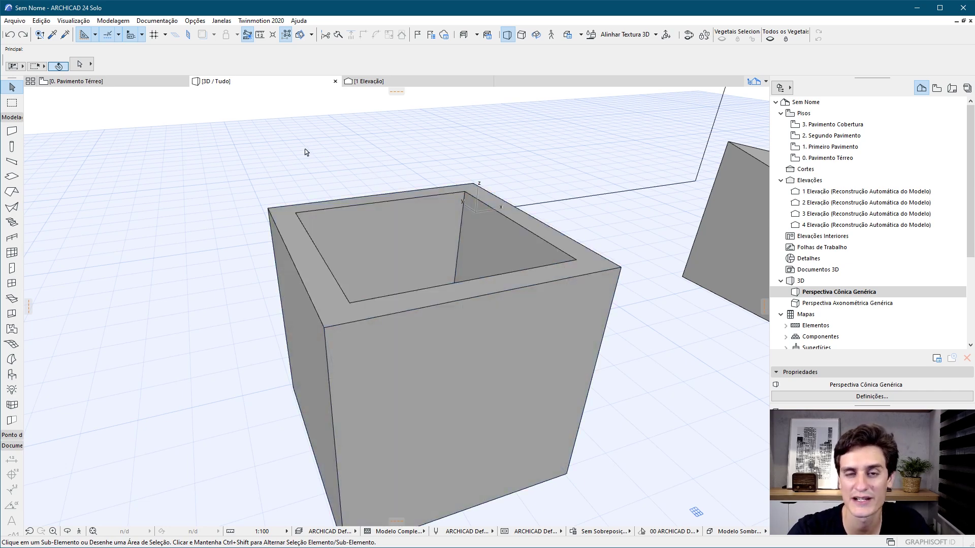
click(316, 278)
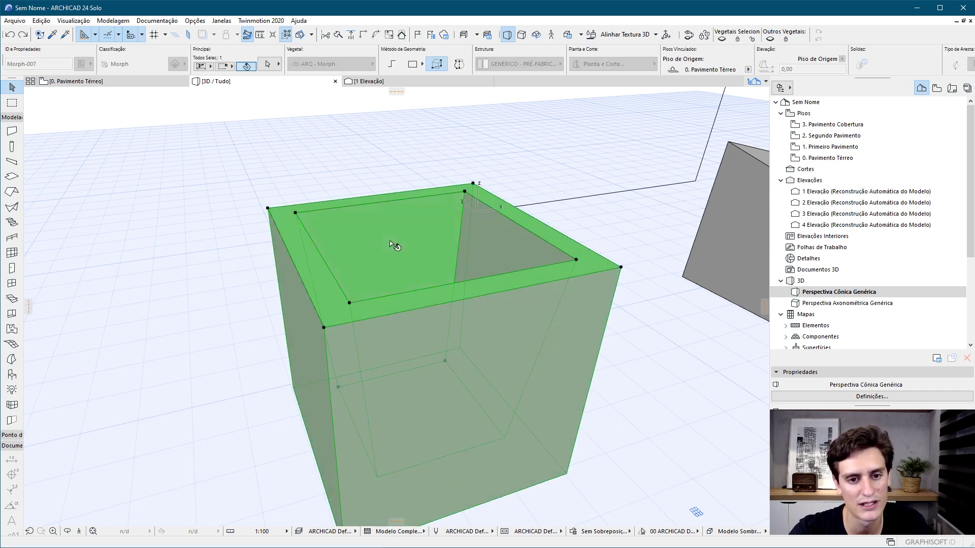
mouse_move(389, 240)
shift+middle_down()
mouse_move(446, 259)
mouse_move(425, 244)
mouse_move(528, 169)
mouse_move(523, 132)
shift+middle_up()
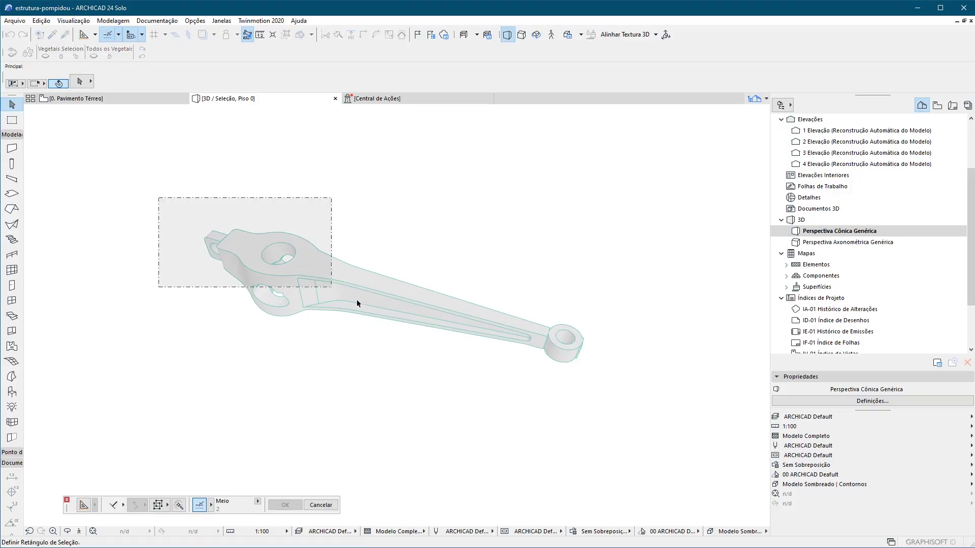
Step: Save the selected Pompidou structural part as object 'Estrutura' in the Embedded Library
click(357, 303)
click(14, 21)
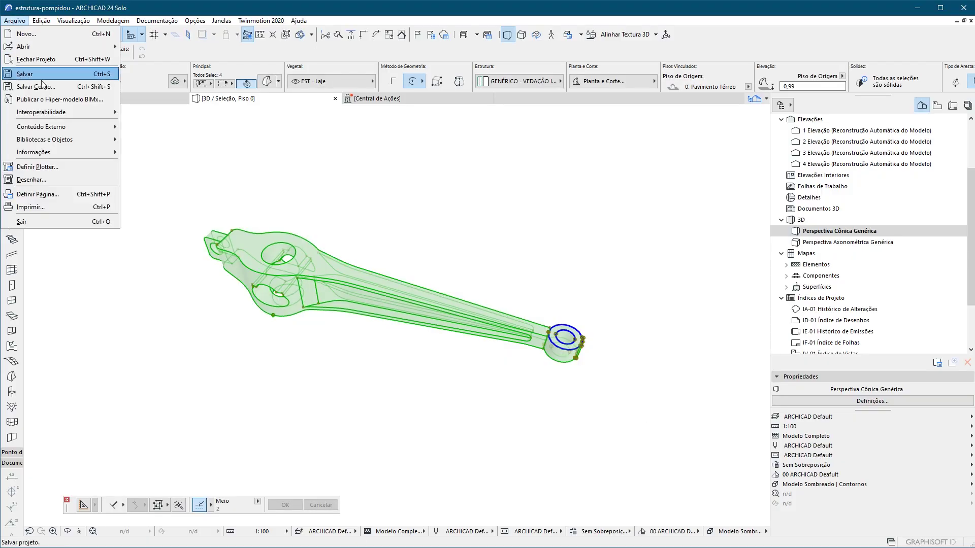
click(303, 220)
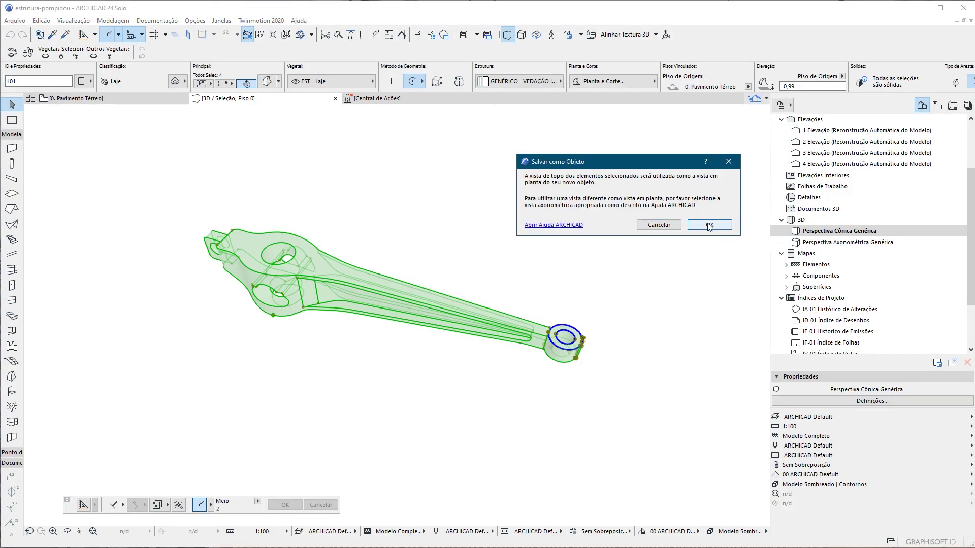
click(709, 225)
text(Estrutura Especial)
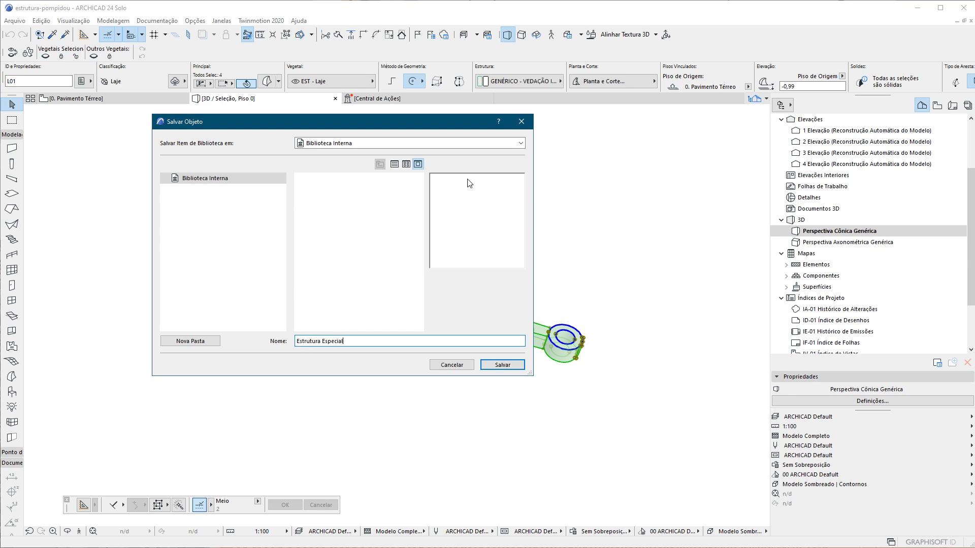
key(Return)
click(714, 310)
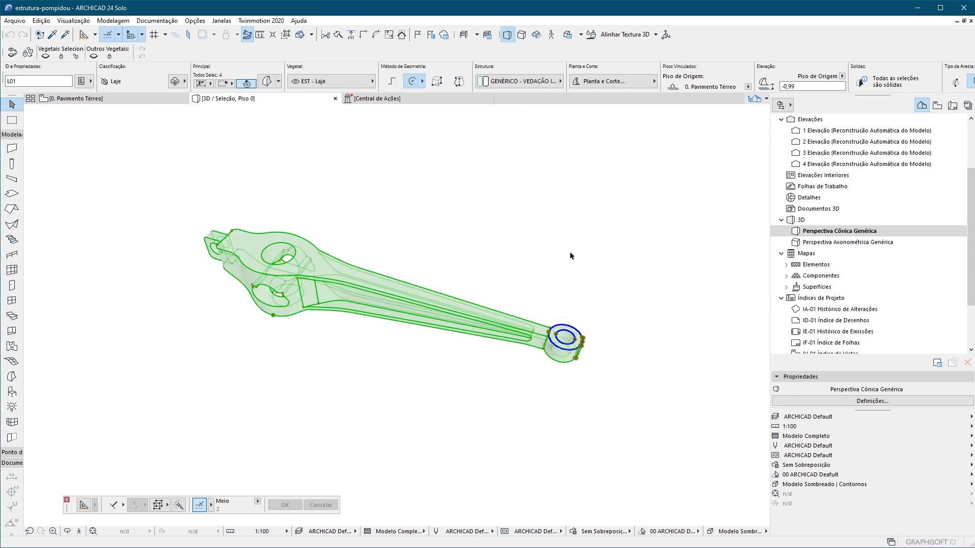